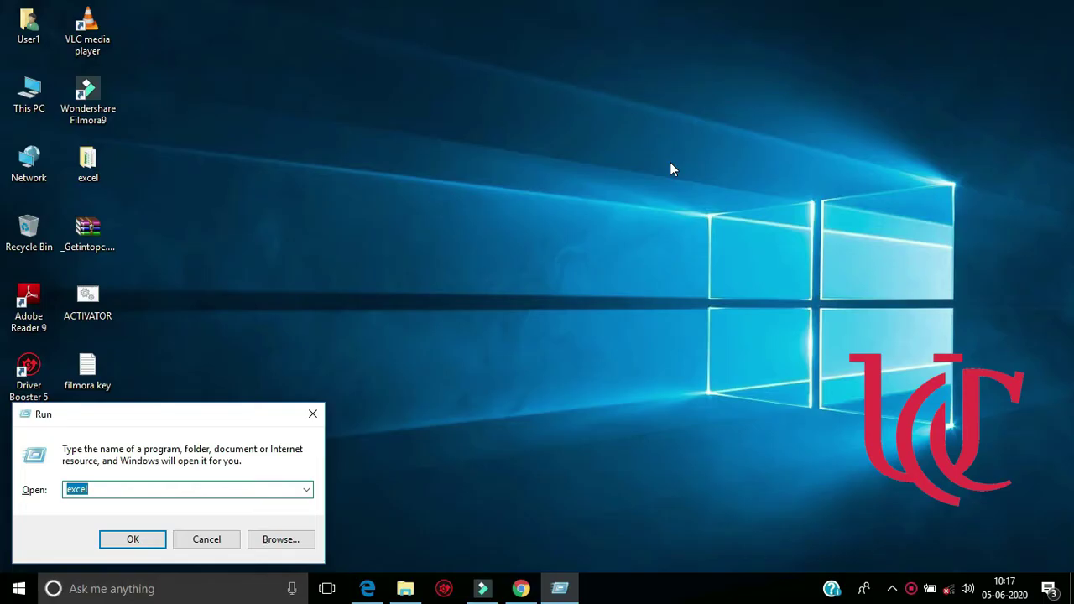
# - Launch Excel so its start screen shows Blank workbook and the templates
pyautogui.press('Return')
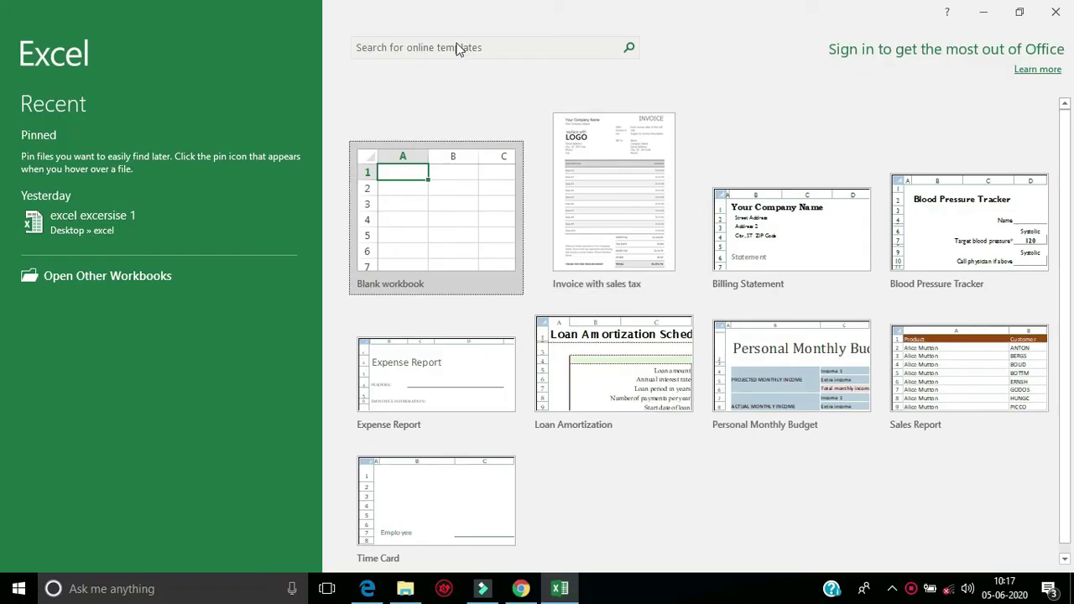
# - Create an Invoice with sales tax workbook with company ULTIMACAREER TRAINING INSTITUTE and slogan 'EARN WHILE EARN'
pyautogui.click(608, 192)
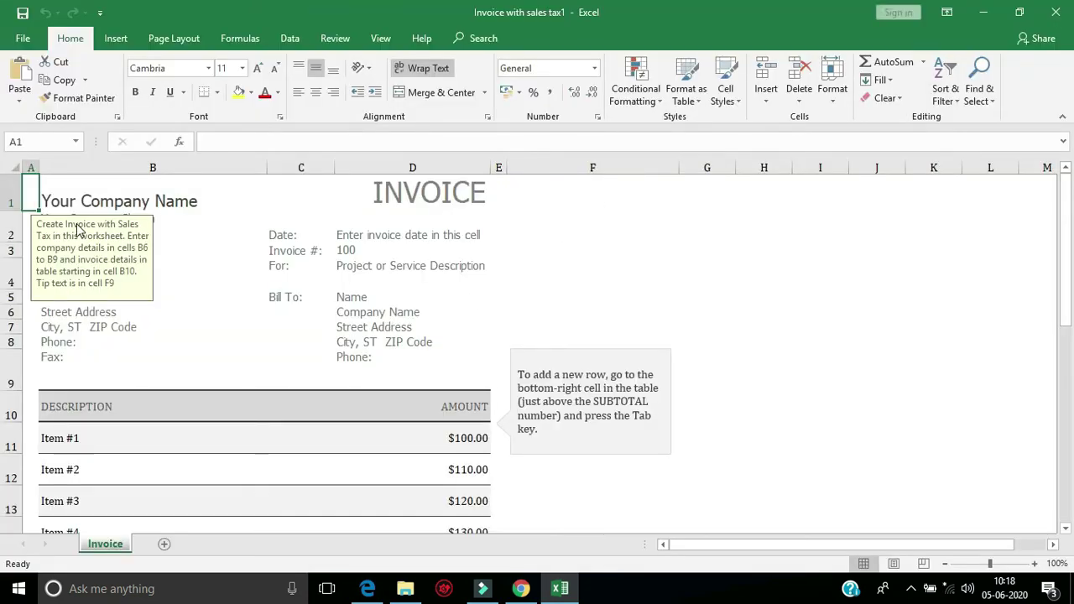
pyautogui.click(182, 239)
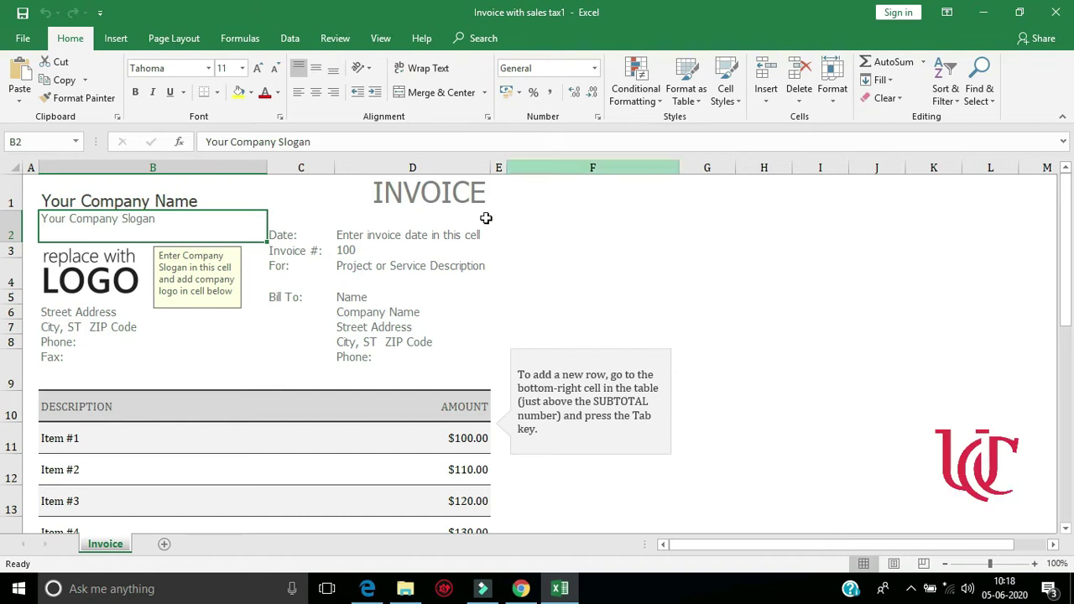
pyautogui.press('Up')
pyautogui.write('ULTIMACAREER TRAINING INSTITU')
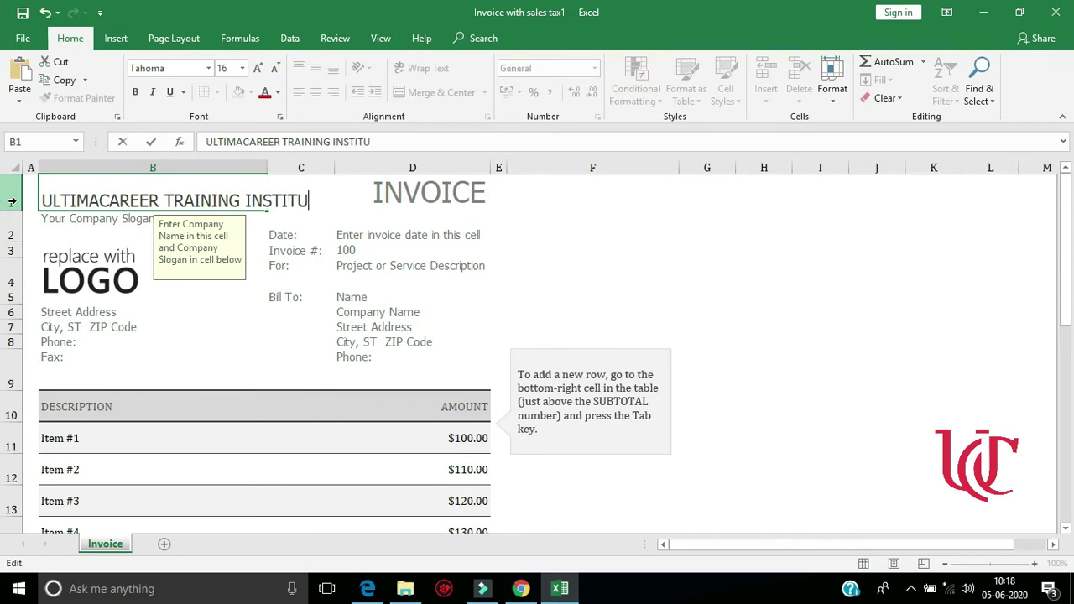
pyautogui.write('TE')
pyautogui.press('Return')
pyautogui.write('EARN WHILE EARN')
pyautogui.press('Return')
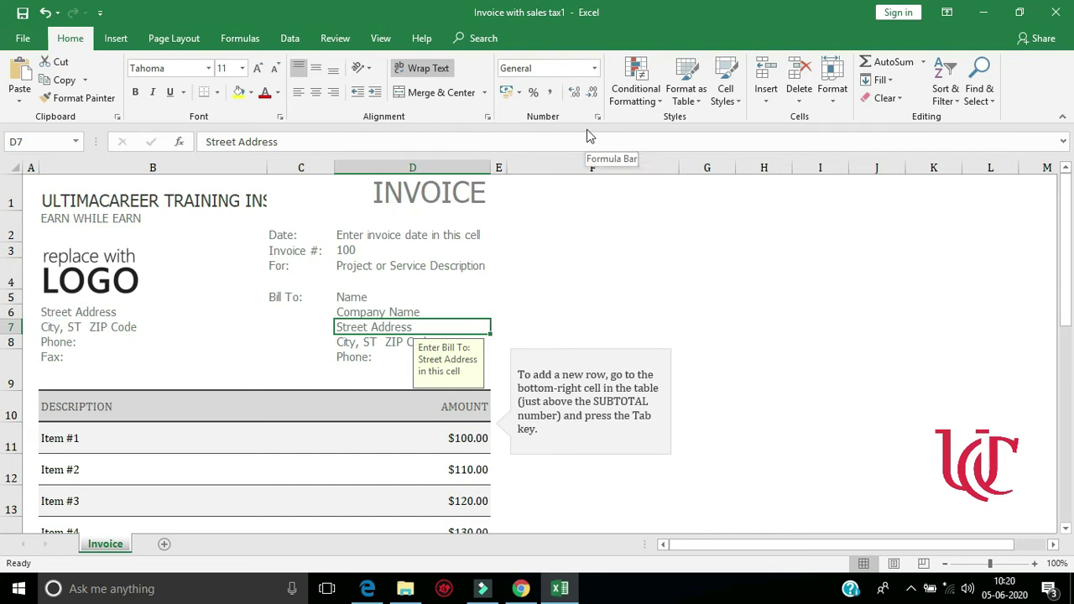
pyautogui.scroll(-2, 260, 324)
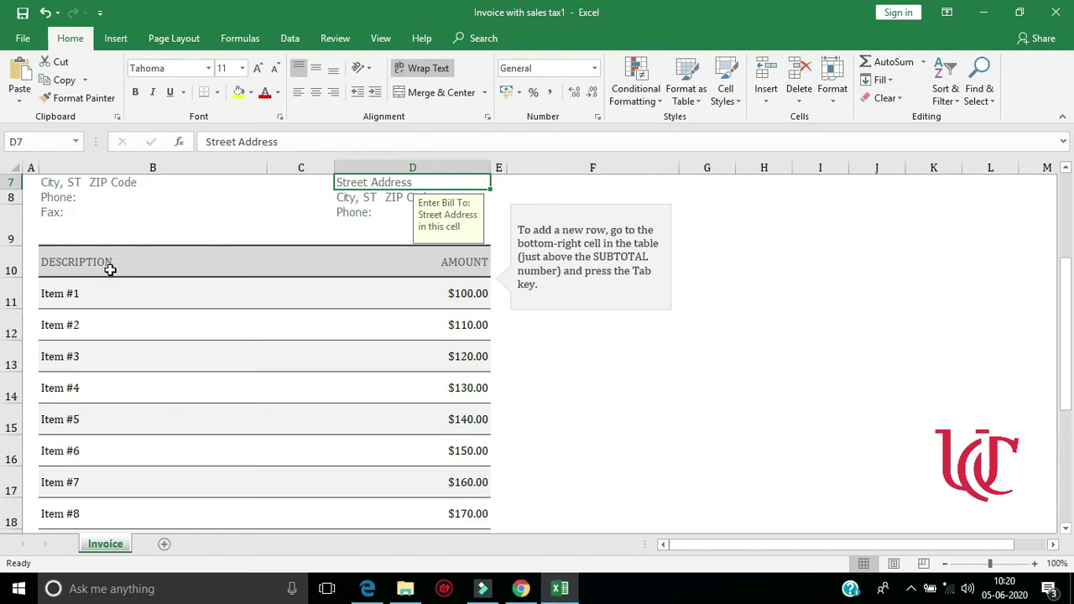
pyautogui.click(595, 70)
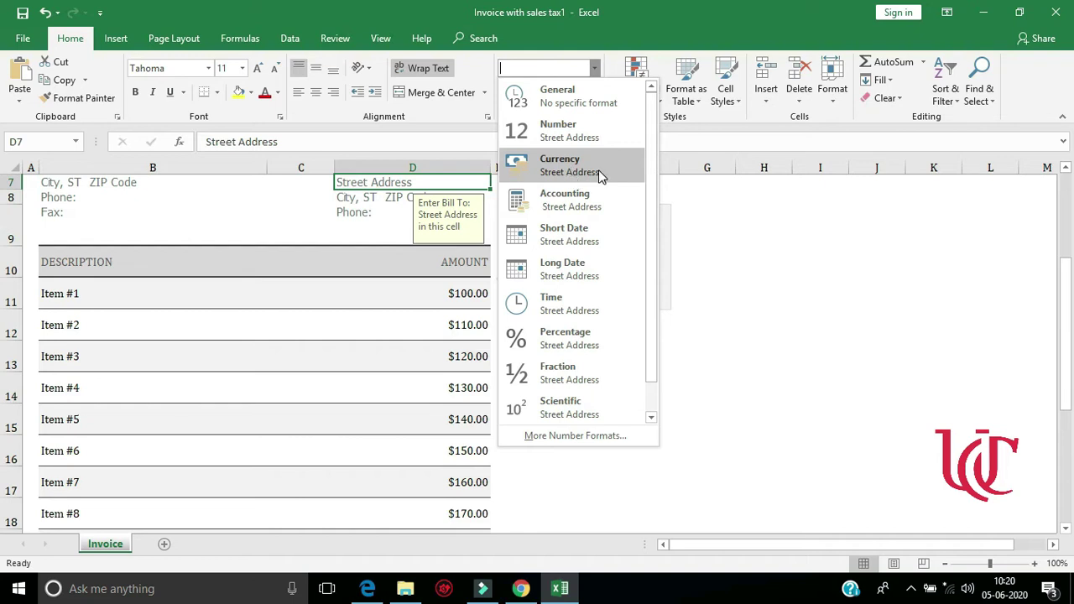
pyautogui.click(842, 291)
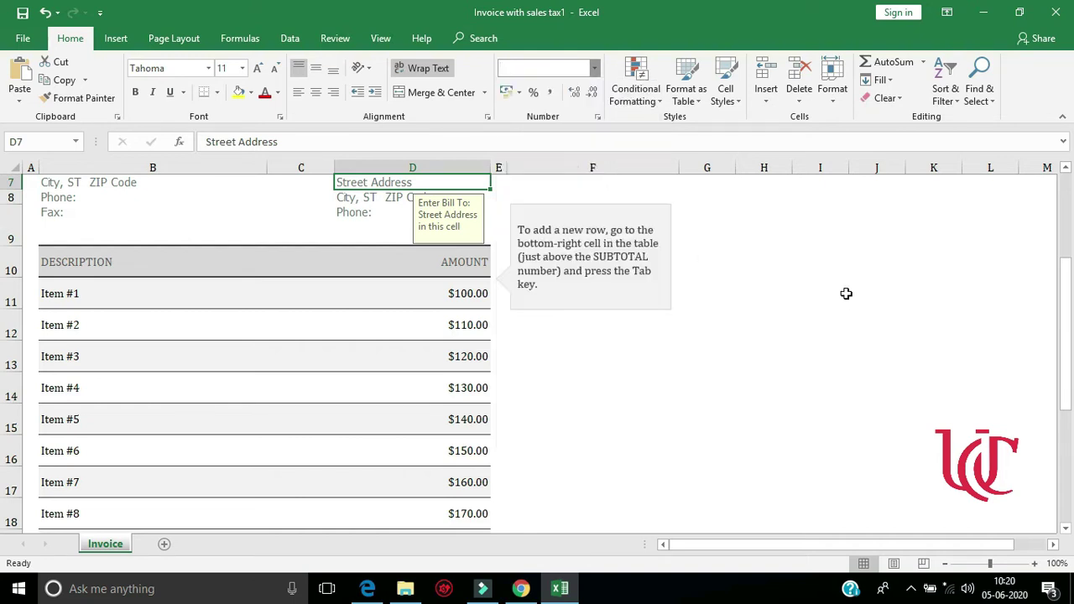
# - Replace the first item's description 'Item #1' with LENEOVO B40-80
pyautogui.click(76, 295)
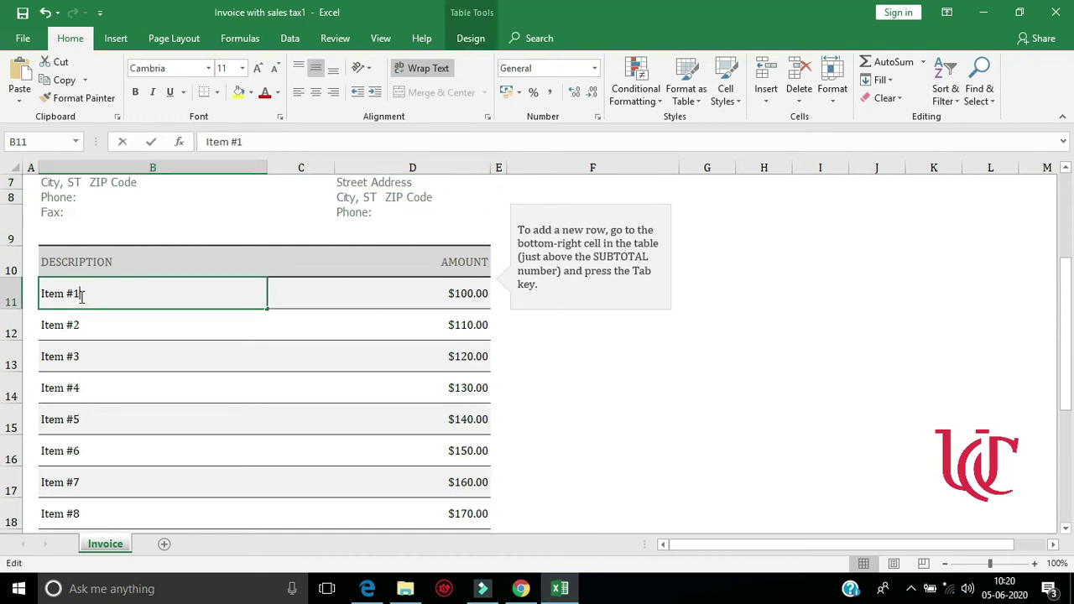
pyautogui.doubleClick(86, 294)
pyautogui.moveTo(87, 293); pyautogui.dragTo(12, 289)
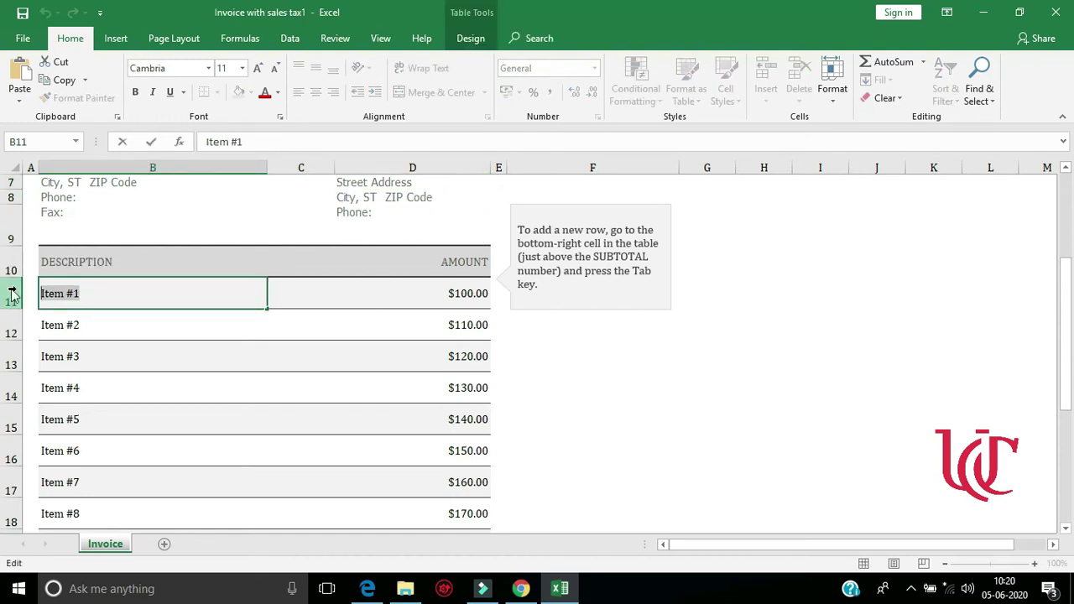
pyautogui.write('LENEOVO ')
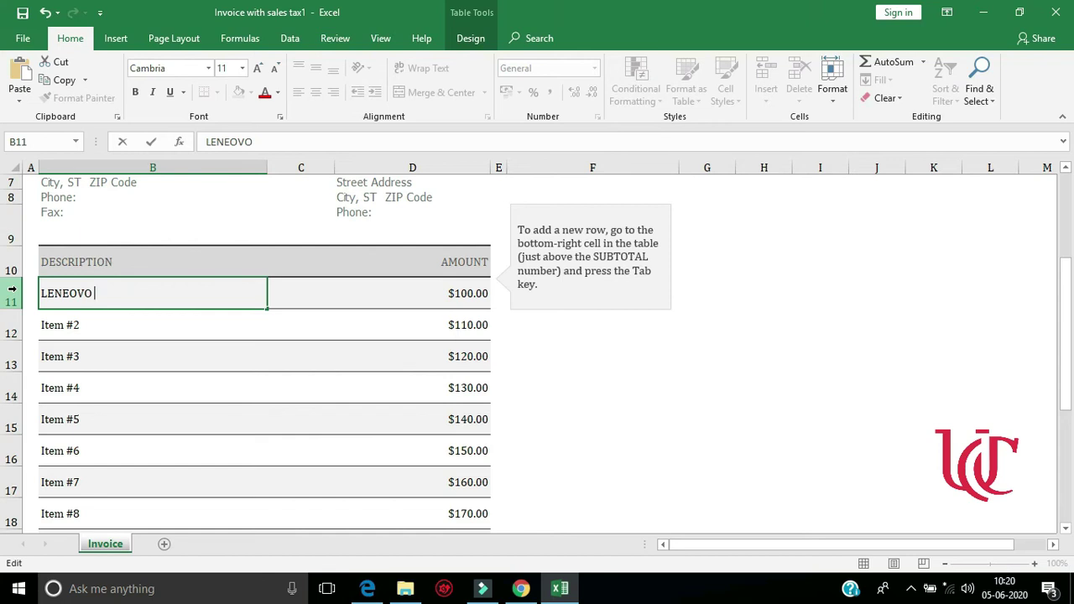
pyautogui.write('B40-80')
# - Change the first item's amount from 100 to 24000
pyautogui.click(350, 299)
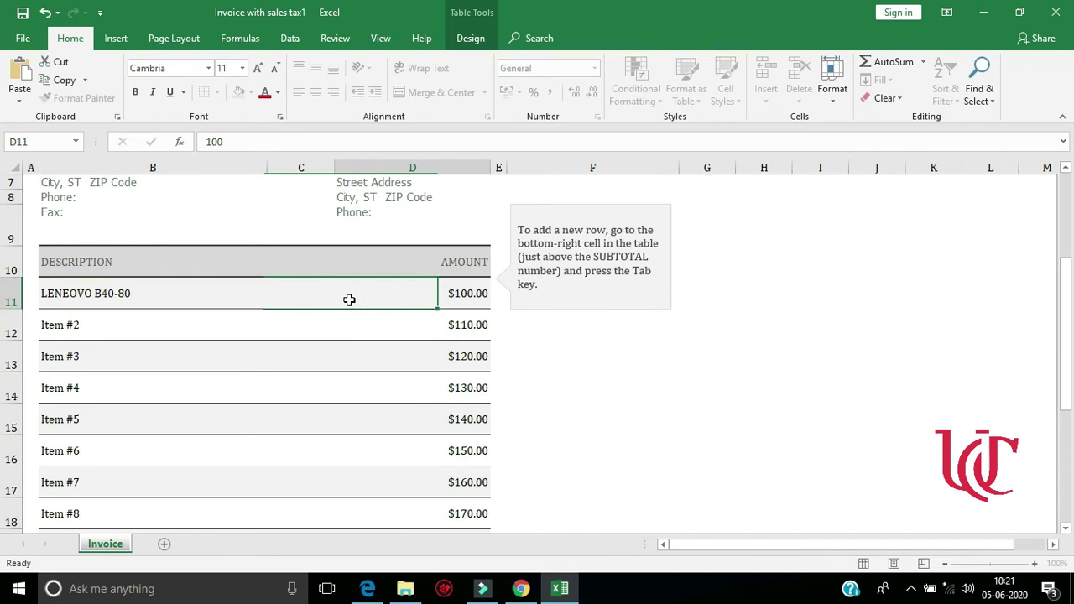
pyautogui.doubleClick(457, 294)
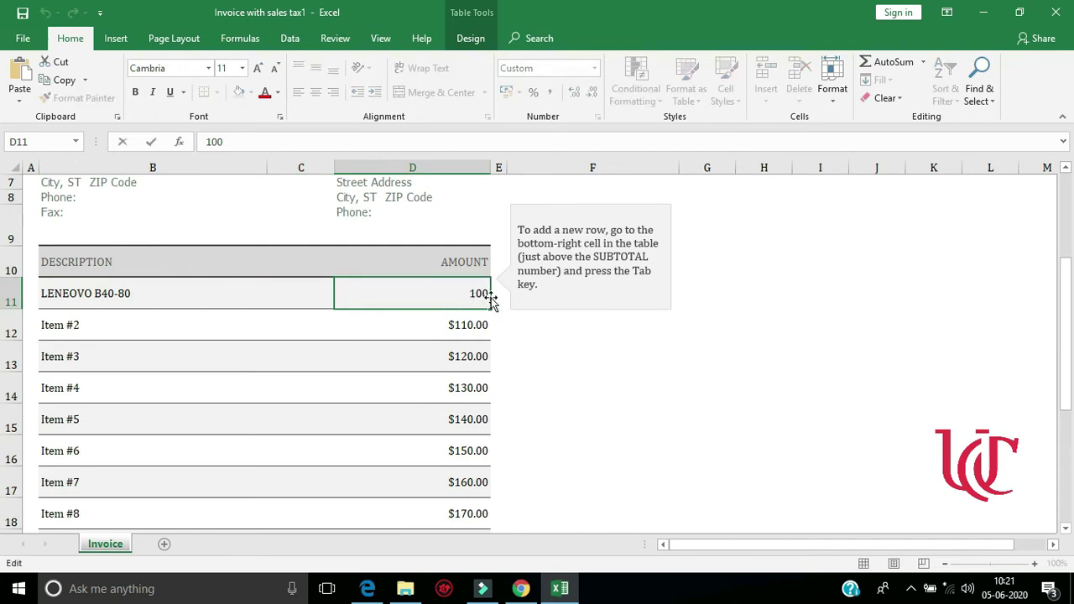
pyautogui.moveTo(472, 293); pyautogui.dragTo(522, 299)
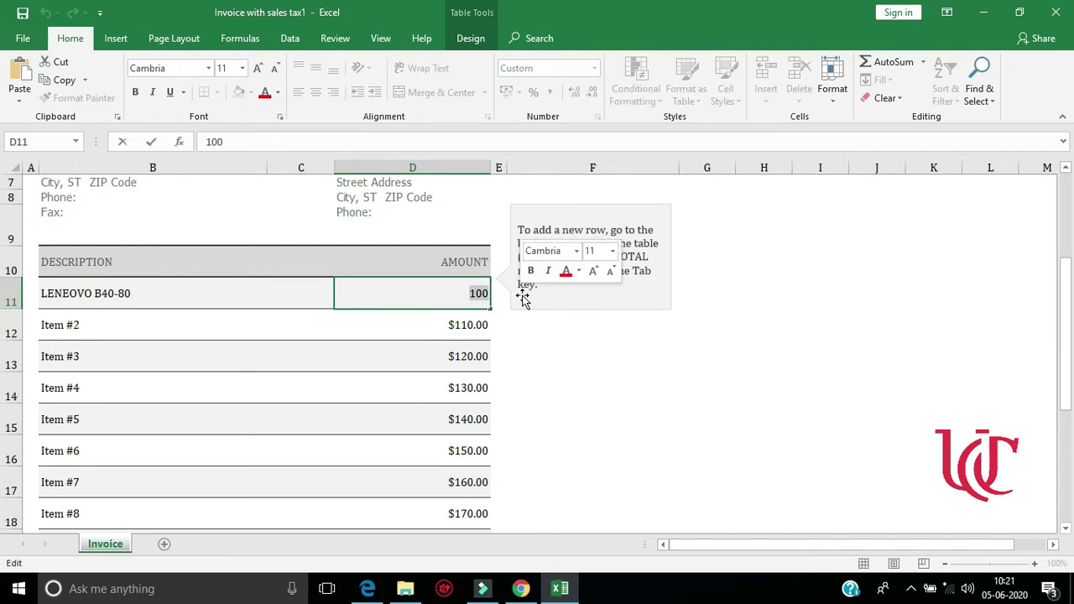
pyautogui.write('2400')
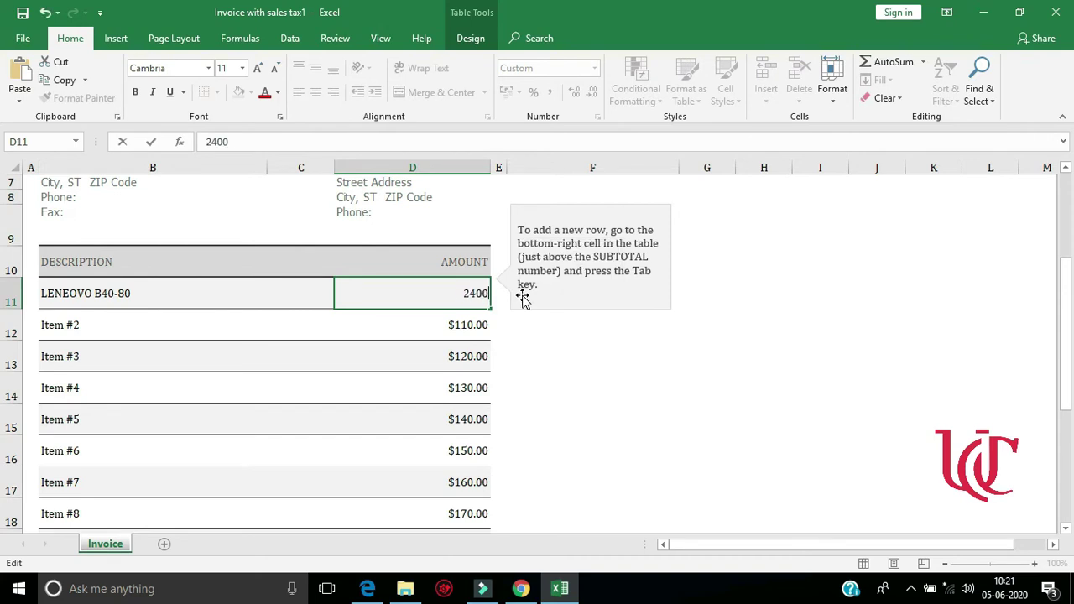
pyautogui.write('0')
pyautogui.click(526, 374)
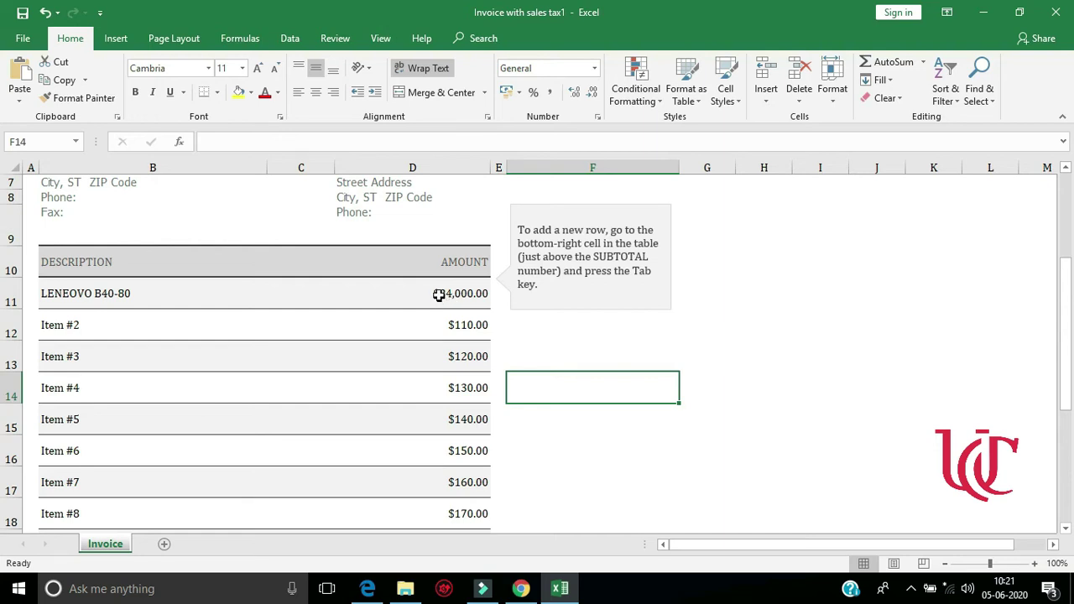
# - Apply rupee Currency format to amounts D11:D21, down to the ₹25,350.00 subtotal
pyautogui.moveTo(439, 291); pyautogui.dragTo(464, 554)
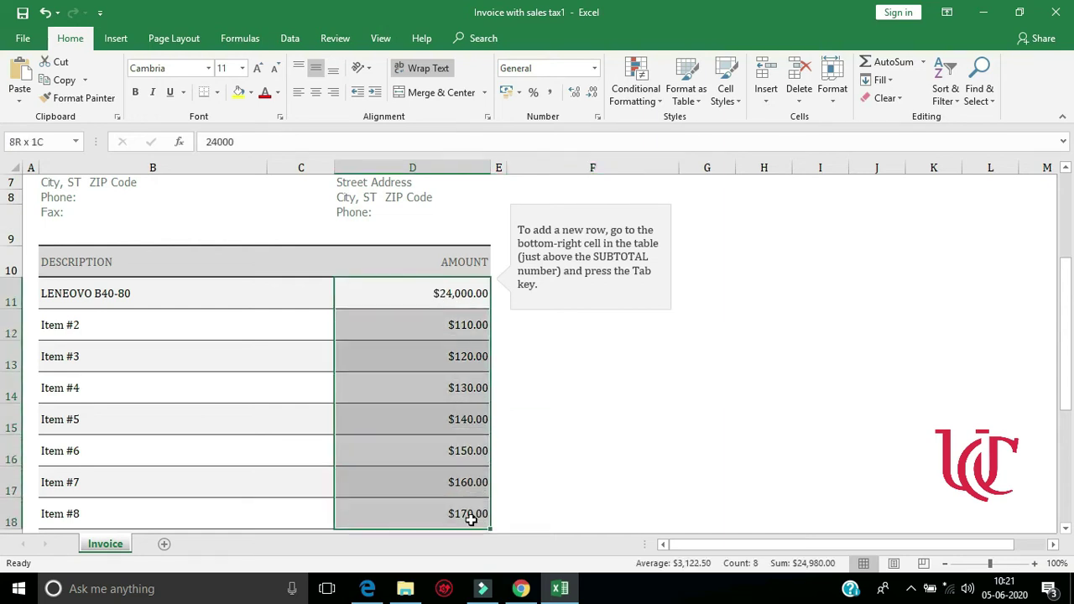
pyautogui.moveTo(464, 554); pyautogui.dragTo(474, 493)
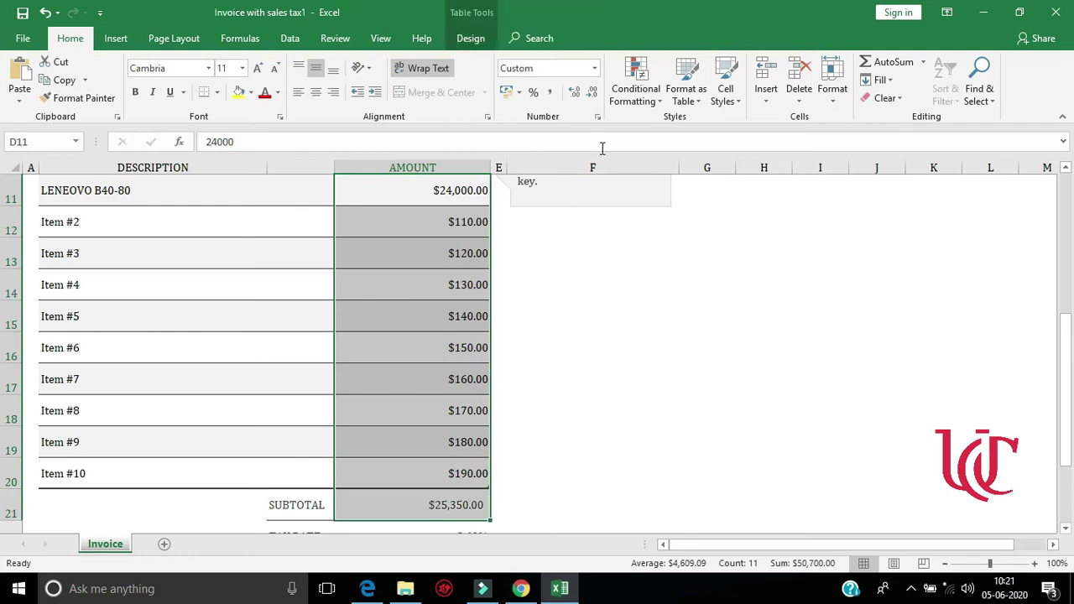
pyautogui.click(594, 69)
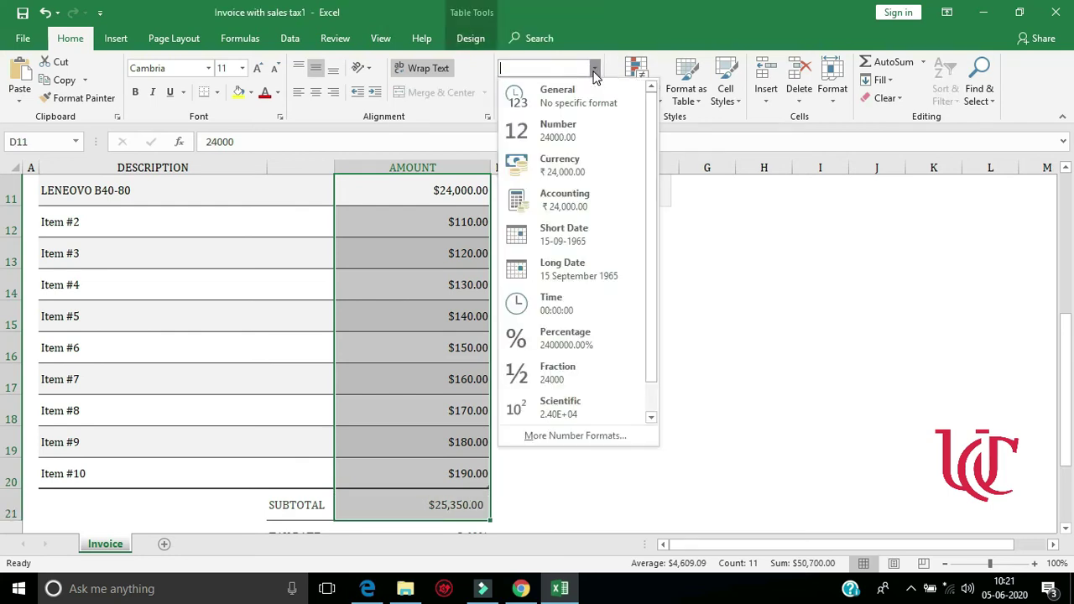
pyautogui.click(572, 172)
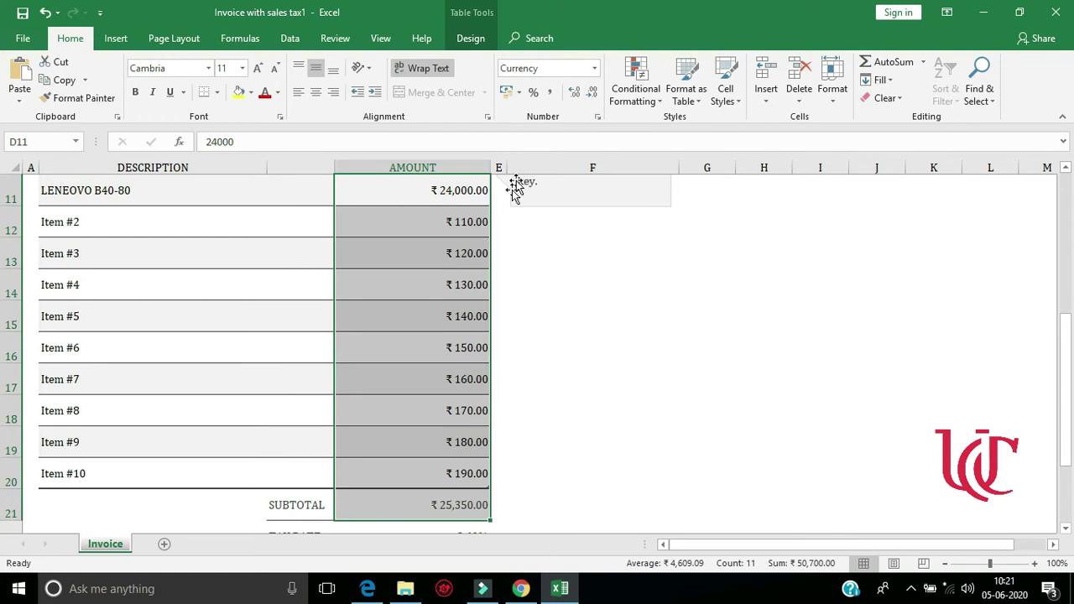
pyautogui.click(595, 69)
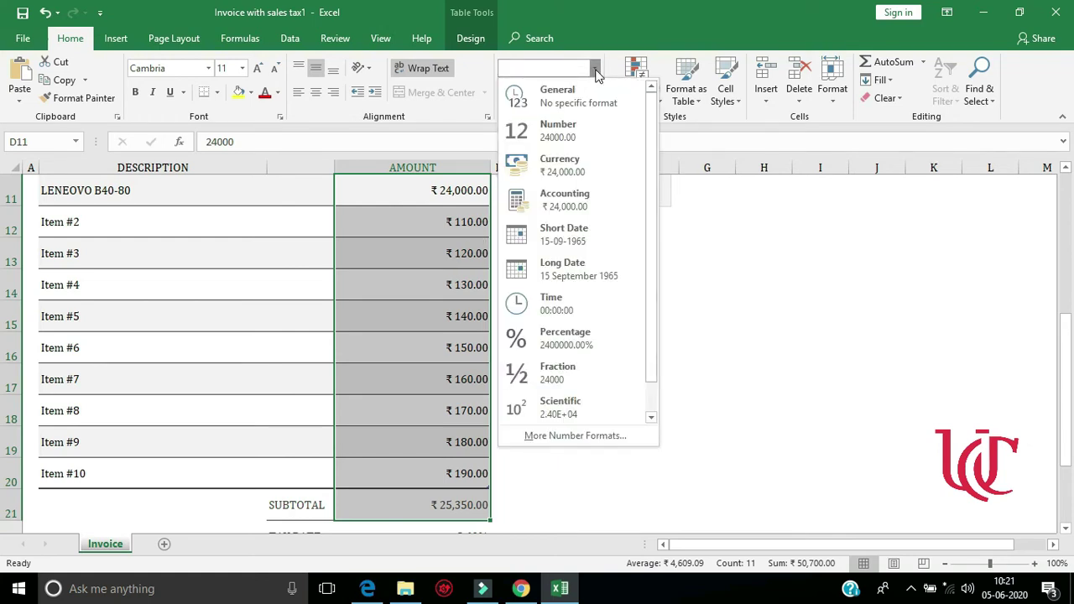
pyautogui.click(595, 70)
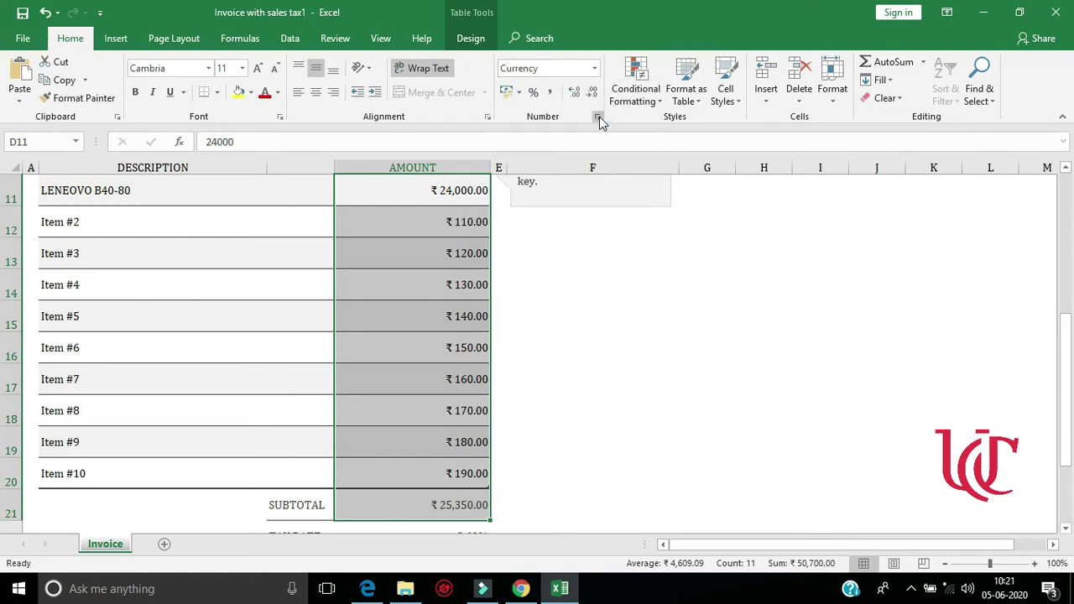
# - Browse the Format Cells currency symbols, cancel without changes, then show the Accounting currency choices
pyautogui.click(598, 119)
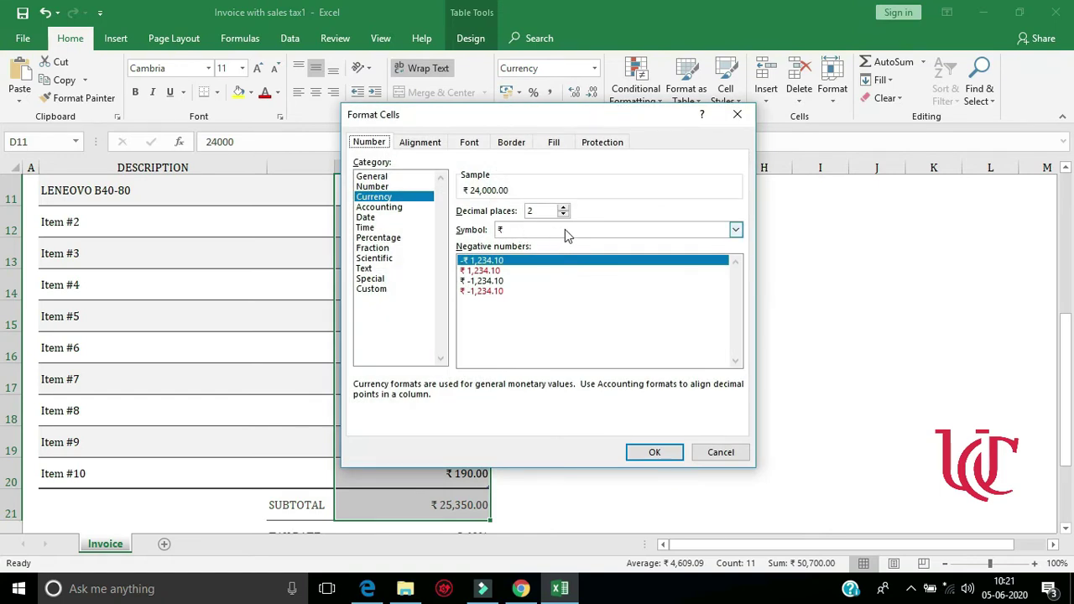
pyautogui.click(735, 232)
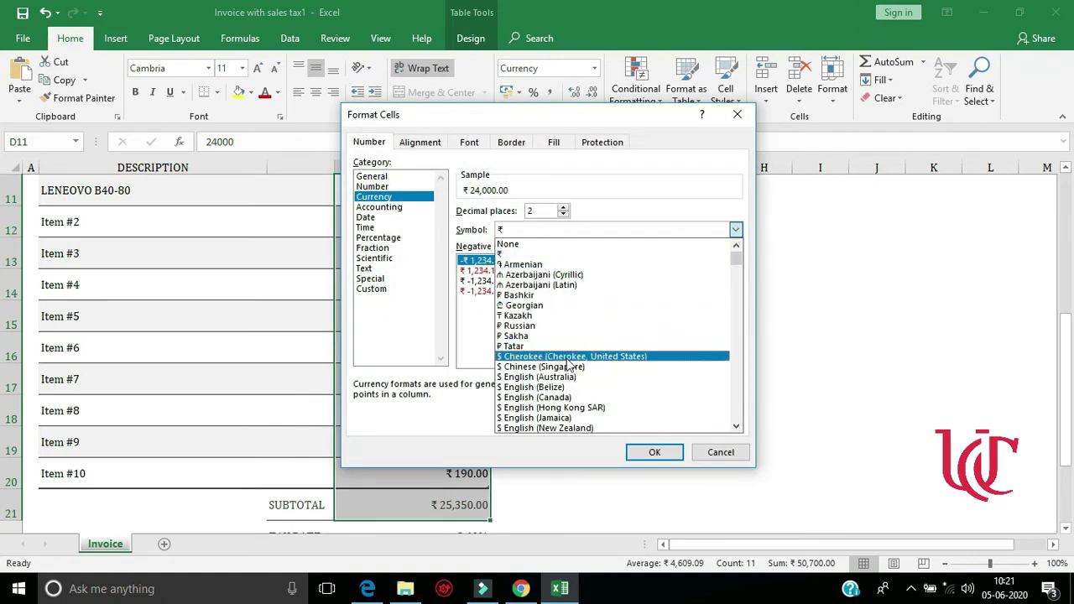
pyautogui.scroll(-2, 569, 370)
pyautogui.scroll(-4, 568, 374)
pyautogui.scroll(-4, 568, 374)
pyautogui.scroll(-4, 566, 370)
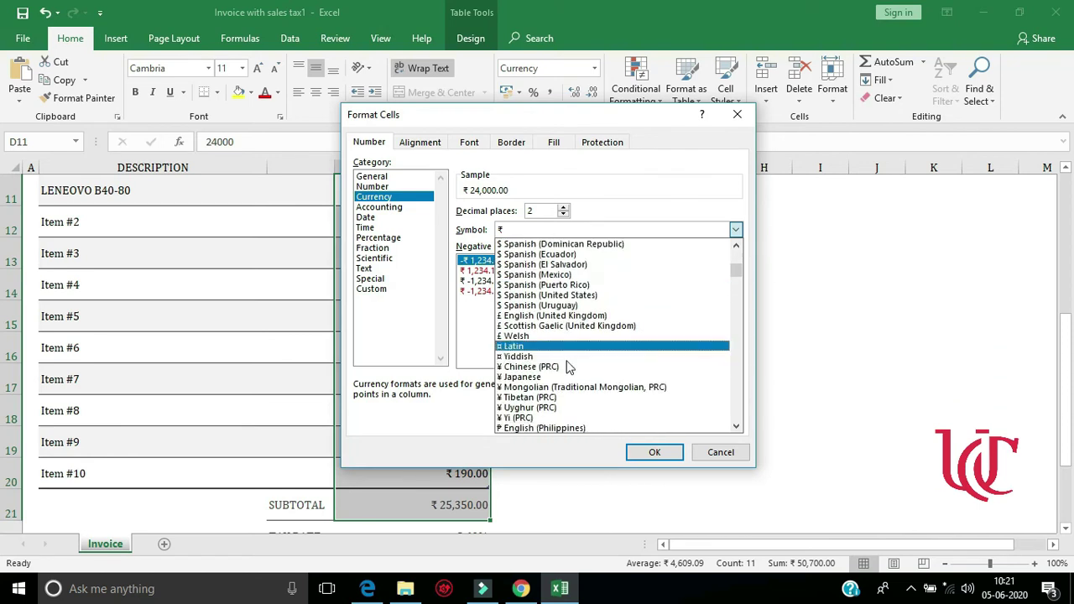
pyautogui.scroll(-4, 565, 366)
pyautogui.scroll(-4, 564, 369)
pyautogui.scroll(-2, 562, 367)
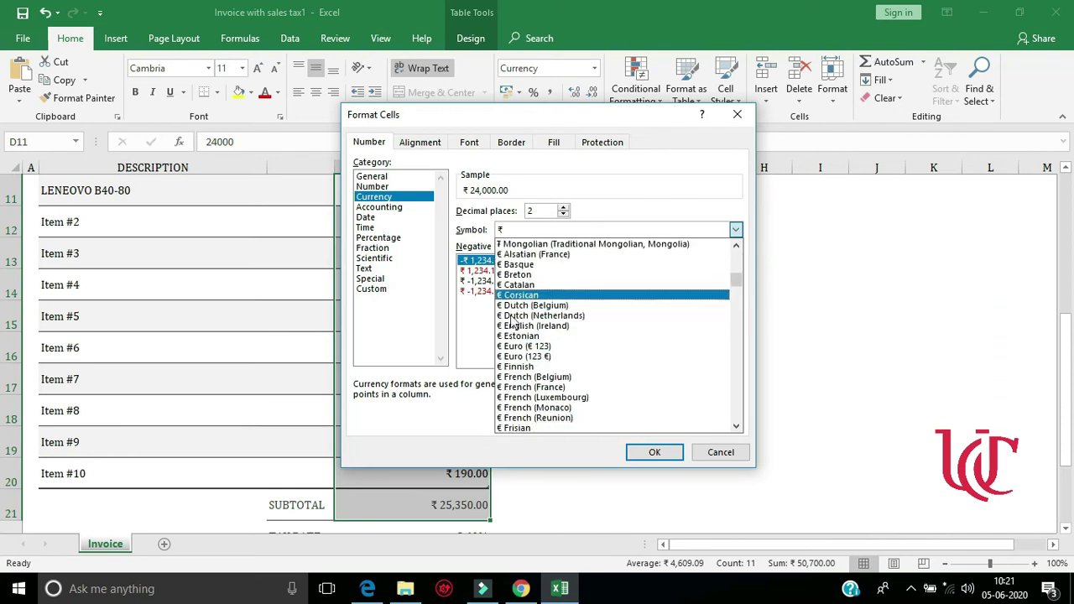
pyautogui.scroll(-5, 550, 368)
pyautogui.scroll(-4, 533, 369)
pyautogui.scroll(-3, 531, 370)
pyautogui.scroll(-2, 531, 368)
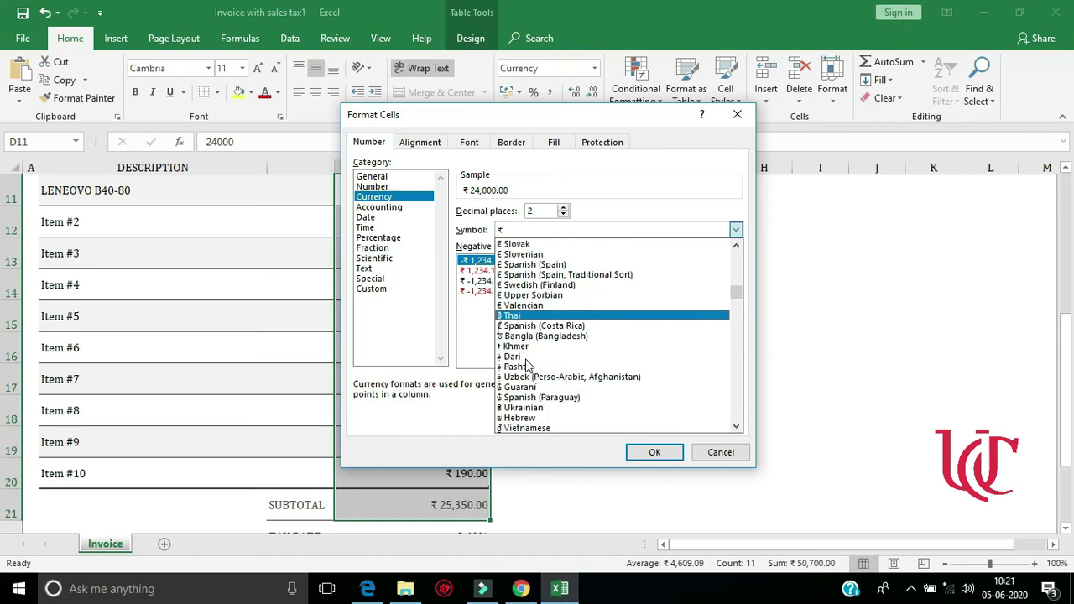
pyautogui.scroll(-3, 530, 366)
pyautogui.scroll(-2, 531, 361)
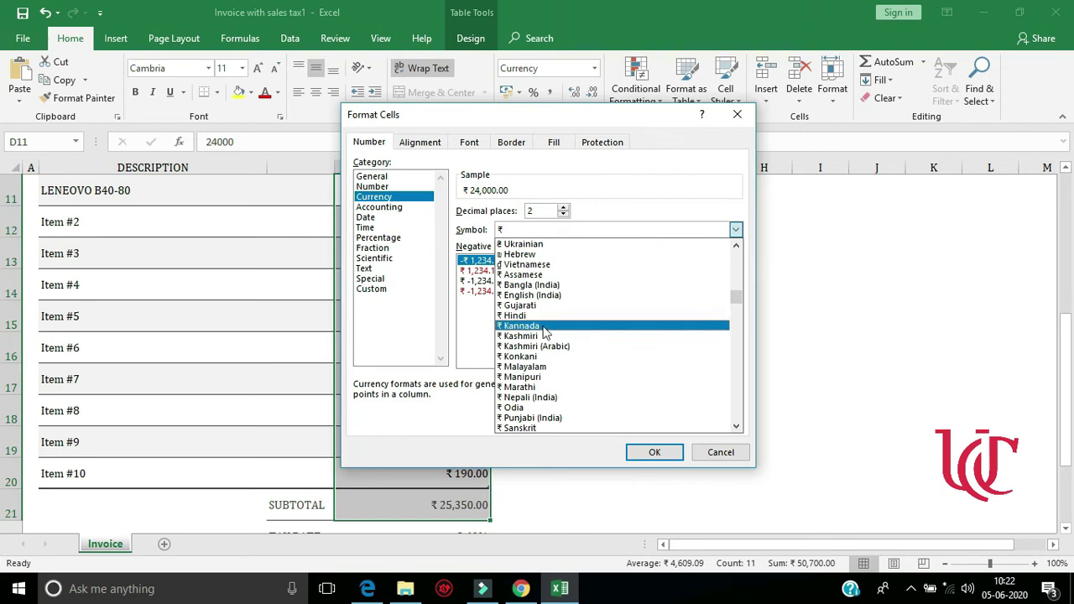
pyautogui.press('Escape')
pyautogui.press('Escape')
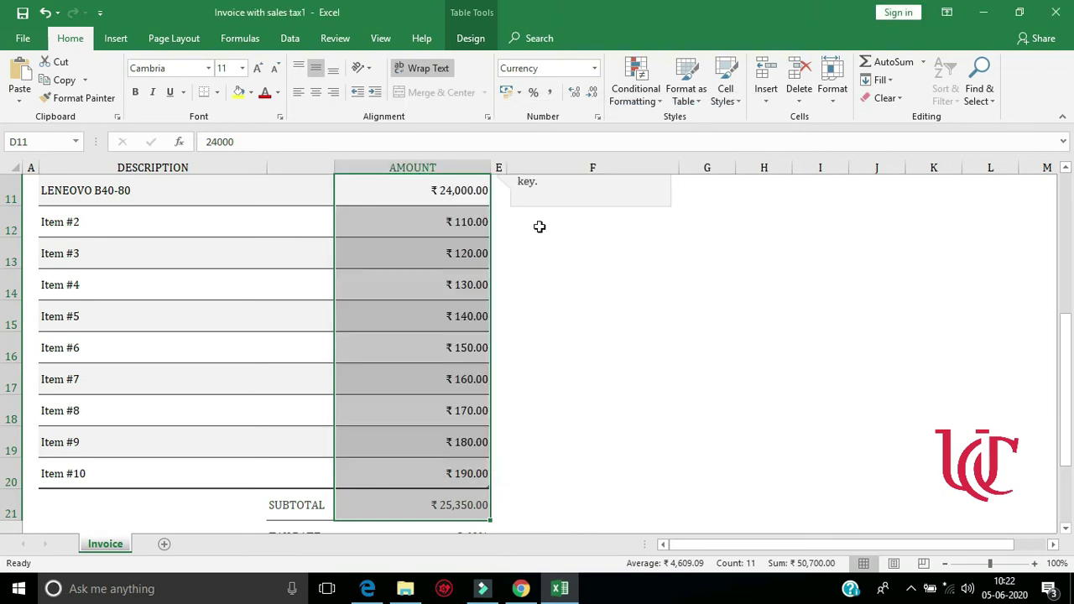
pyautogui.click(519, 93)
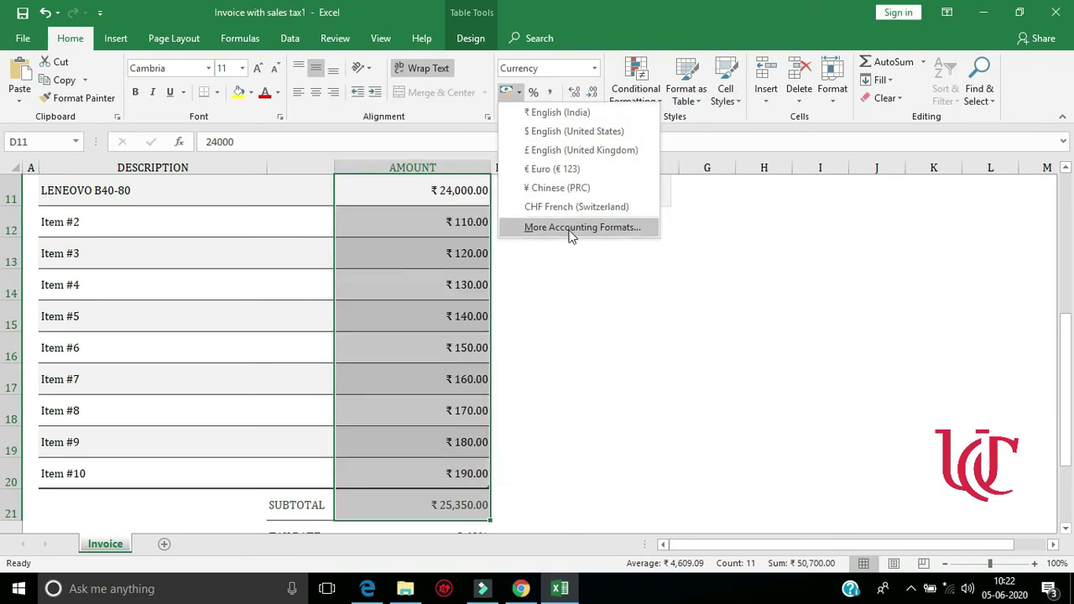
# - Apply the Accounting format to the amounts D11:D21
pyautogui.press('Escape')
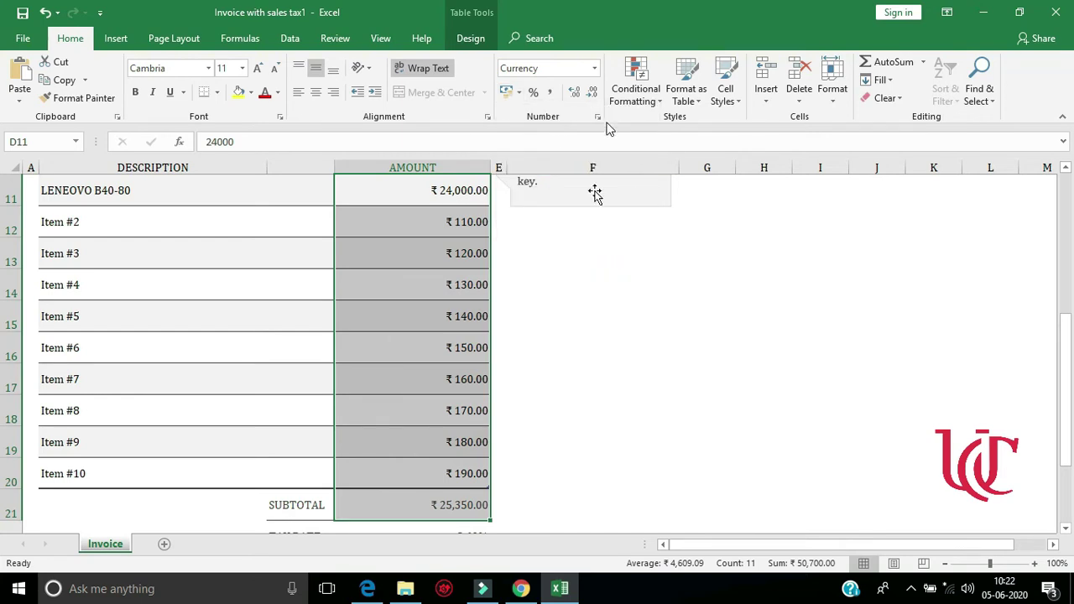
pyautogui.scroll(1, 232, 250)
pyautogui.scroll(1, 232, 250)
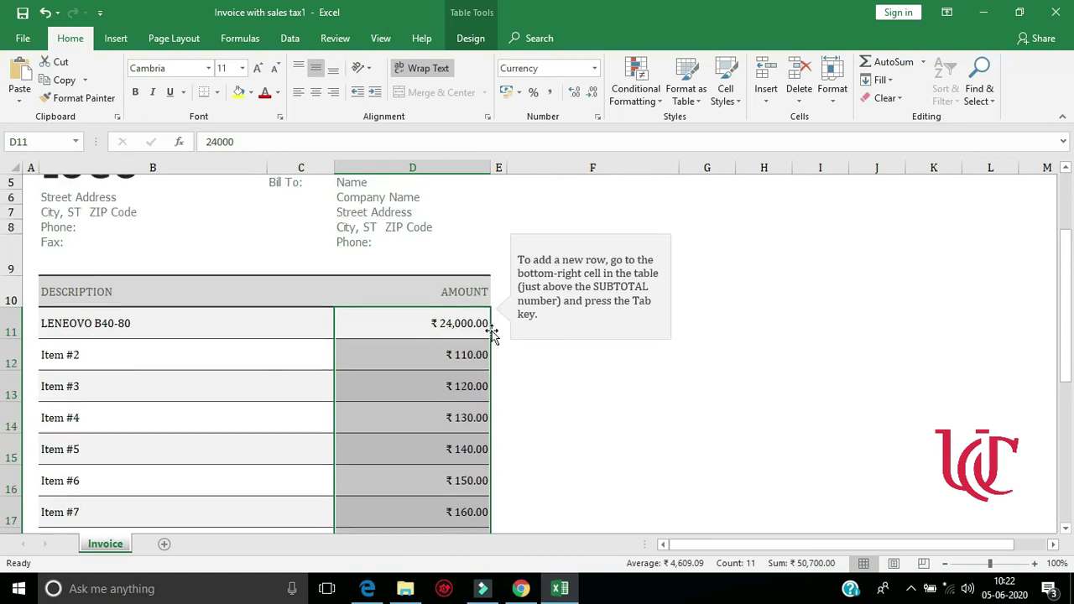
pyautogui.moveTo(420, 330); pyautogui.dragTo(443, 471)
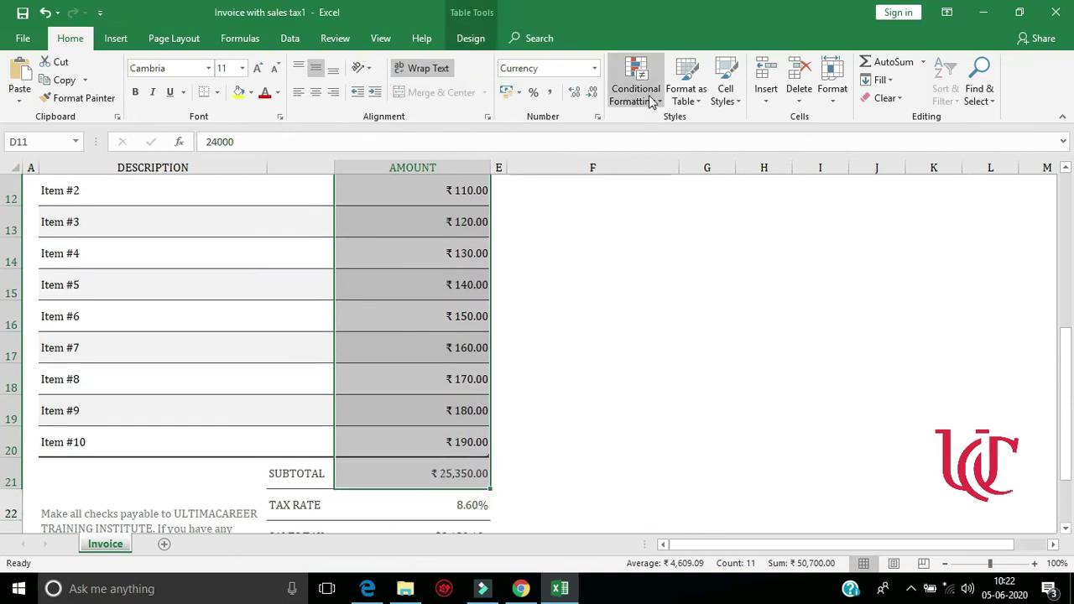
pyautogui.click(593, 69)
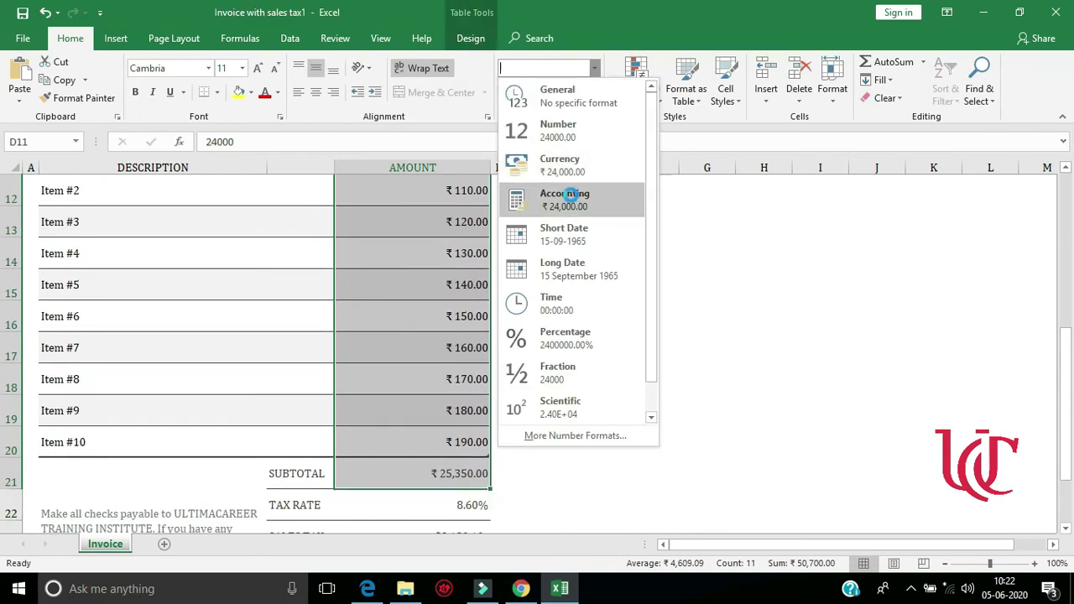
pyautogui.click(571, 195)
# - Switch amounts D11:D21 back to rupee Currency format
pyautogui.scroll(-1, 344, 347)
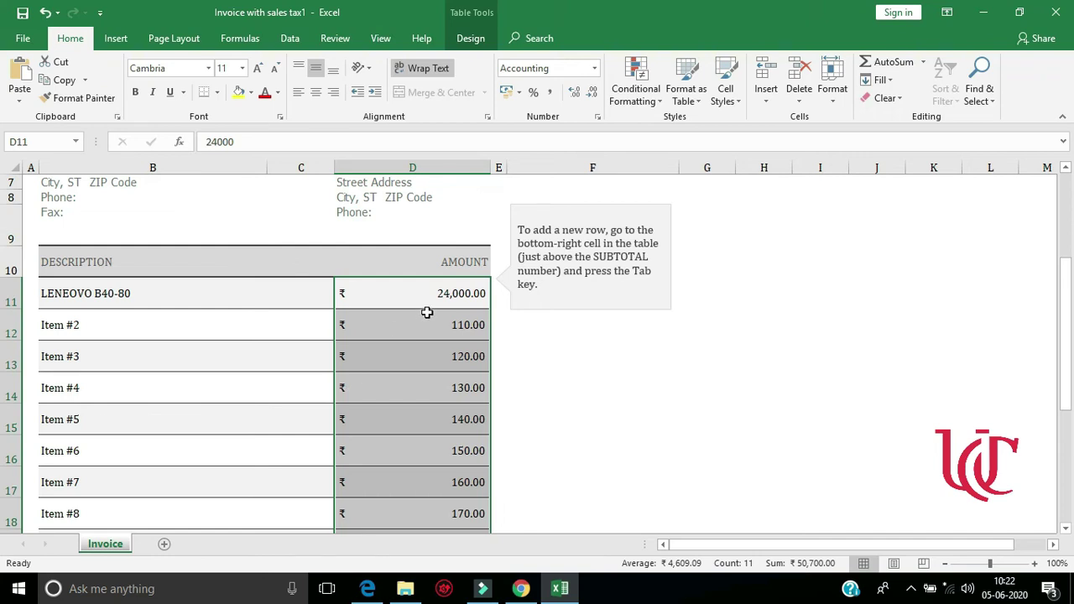
pyautogui.scroll(-2, 519, 315)
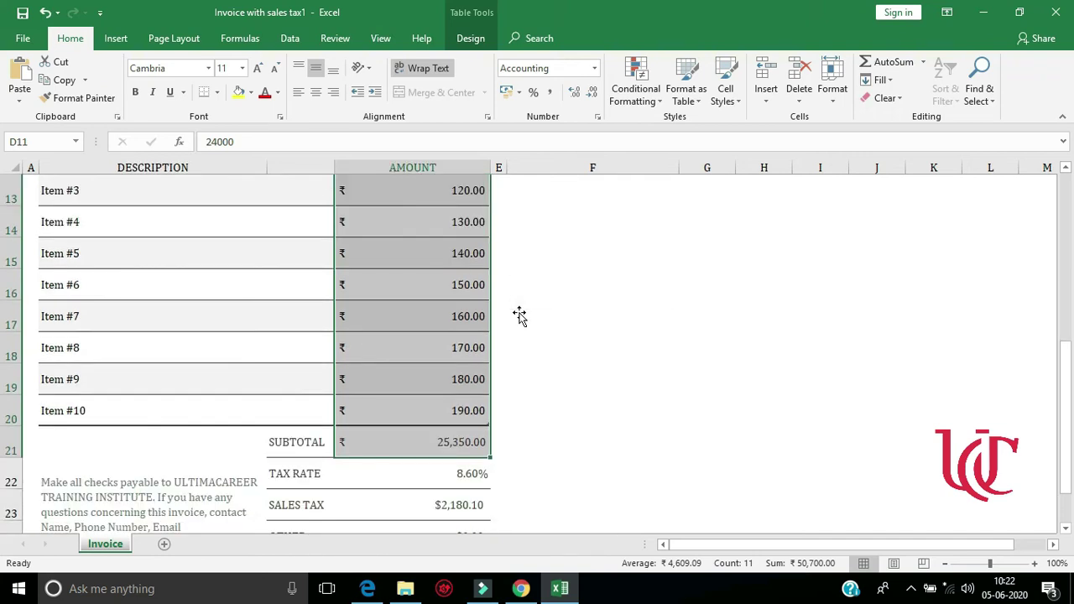
pyautogui.scroll(1, 520, 314)
pyautogui.scroll(2, 521, 297)
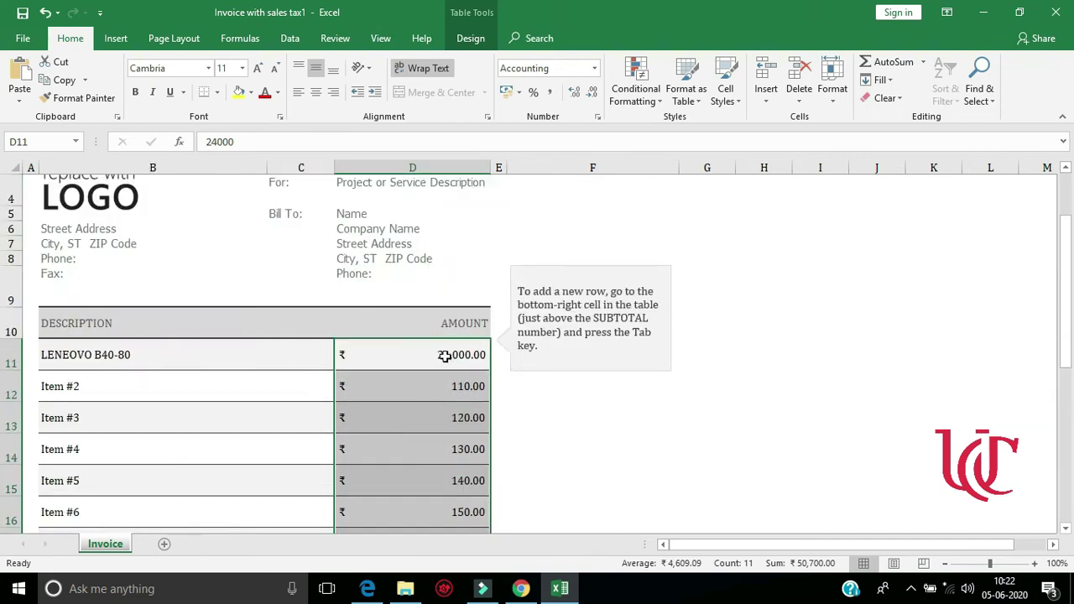
pyautogui.click(595, 68)
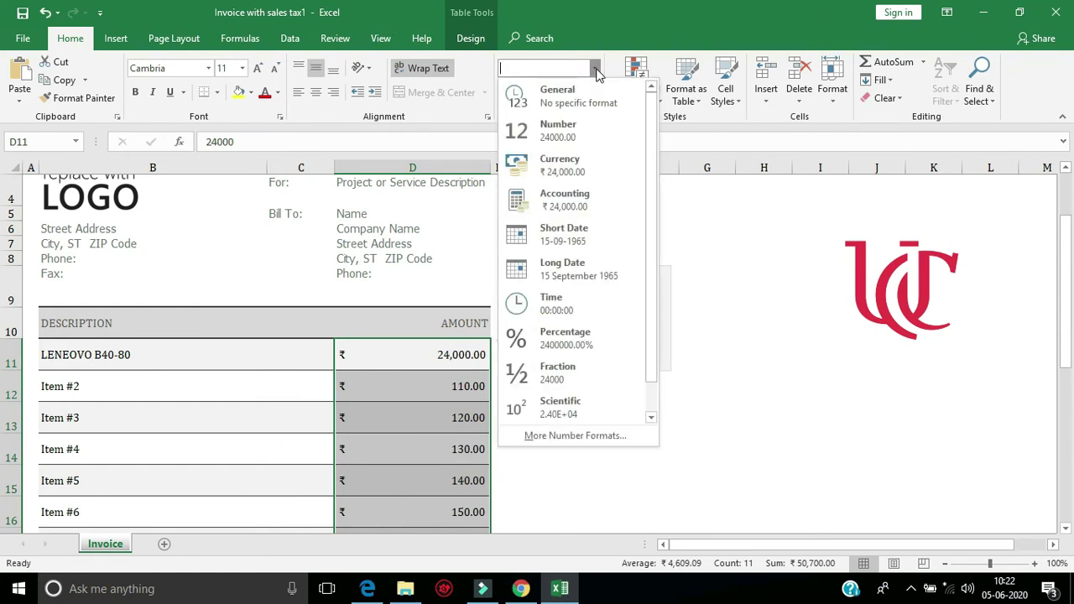
pyautogui.click(577, 168)
# - Delete the 'Fax:' label so company cell B9 is empty
pyautogui.click(567, 401)
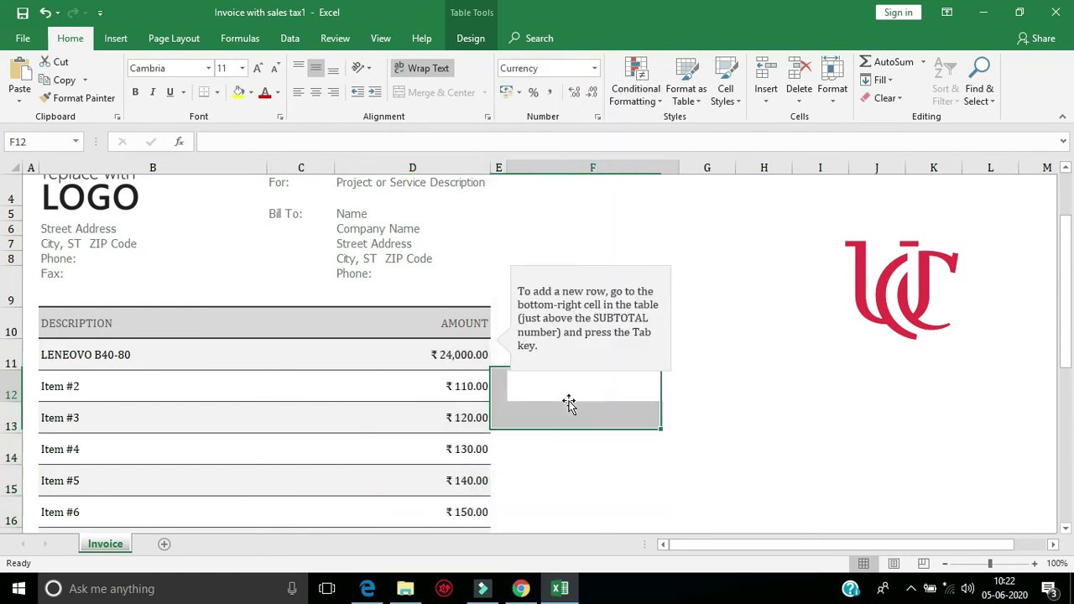
pyautogui.scroll(1, 312, 402)
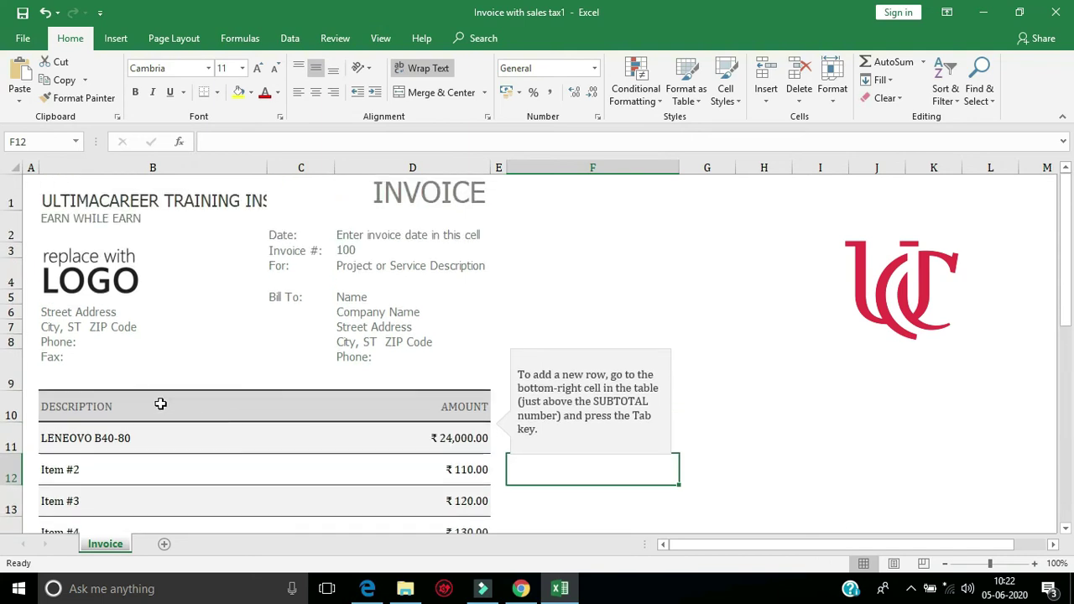
pyautogui.click(90, 346)
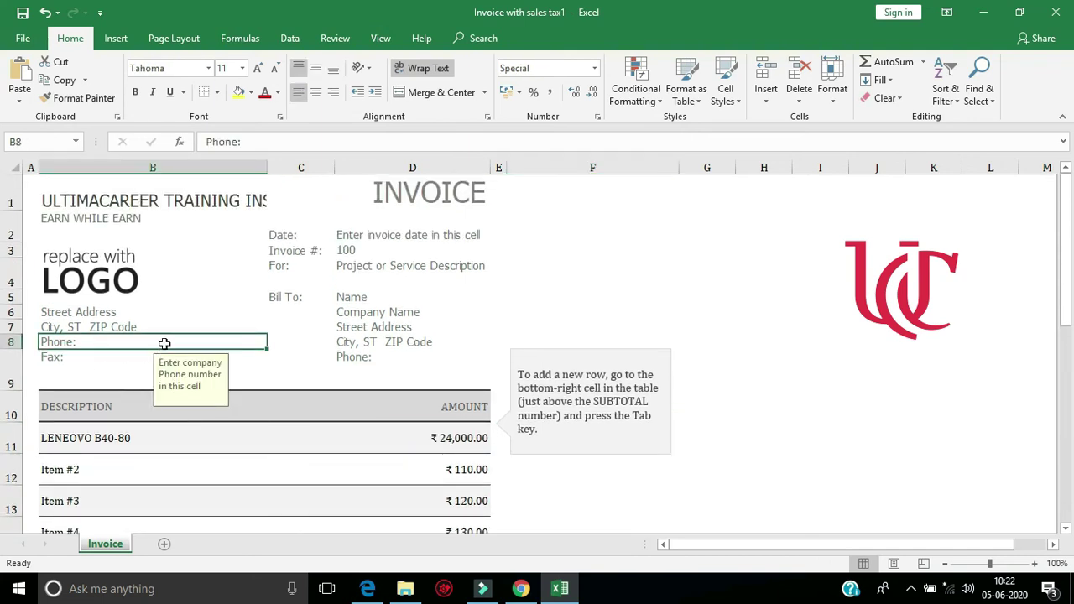
pyautogui.click(102, 363)
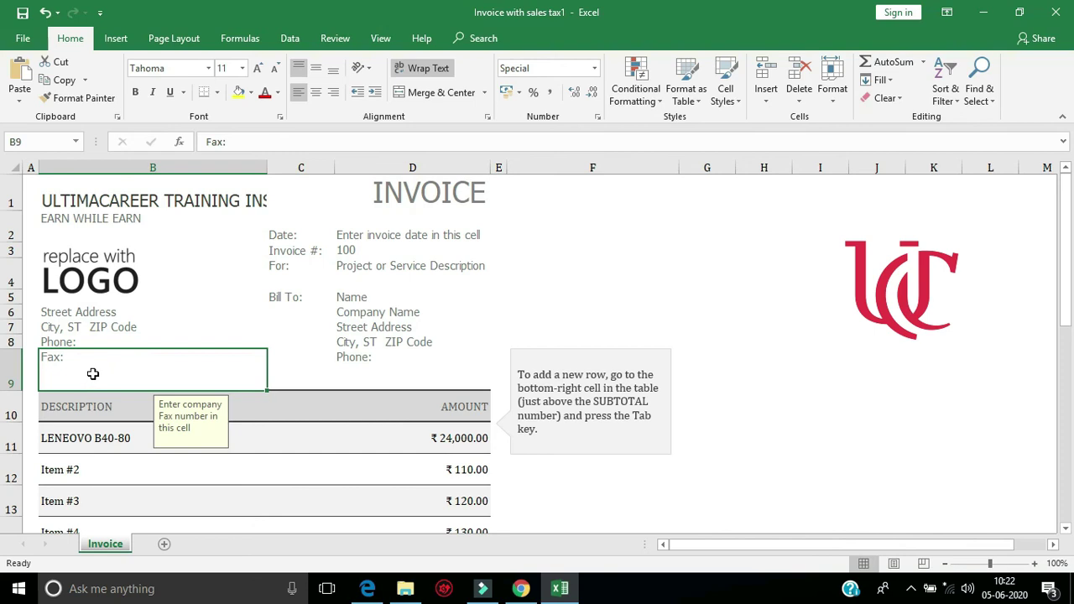
pyautogui.doubleClick(71, 360)
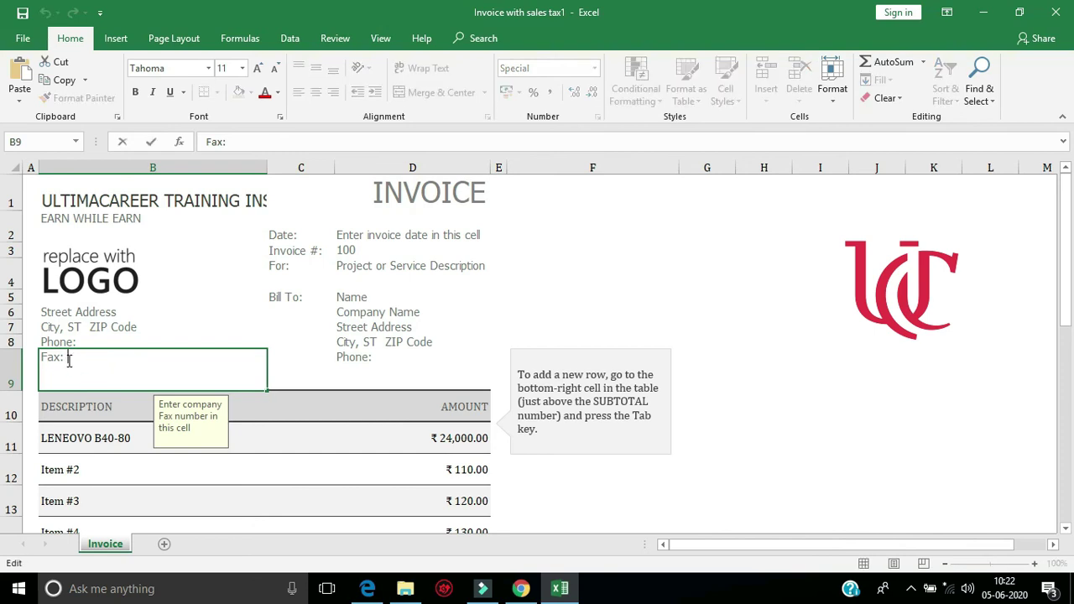
pyautogui.doubleClick(68, 359)
pyautogui.press('BackSpace')
pyautogui.click(83, 327)
pyautogui.click(91, 372)
pyautogui.press('BackSpace')
pyautogui.click(315, 360)
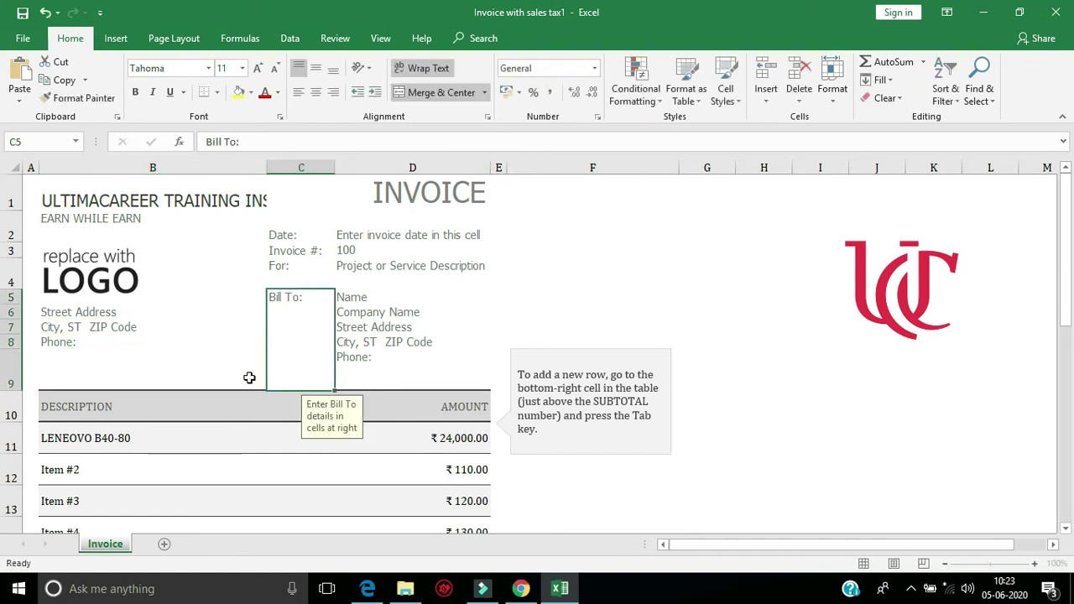
# - Format the empty cell B9 as Number
pyautogui.click(201, 371)
pyautogui.click(594, 69)
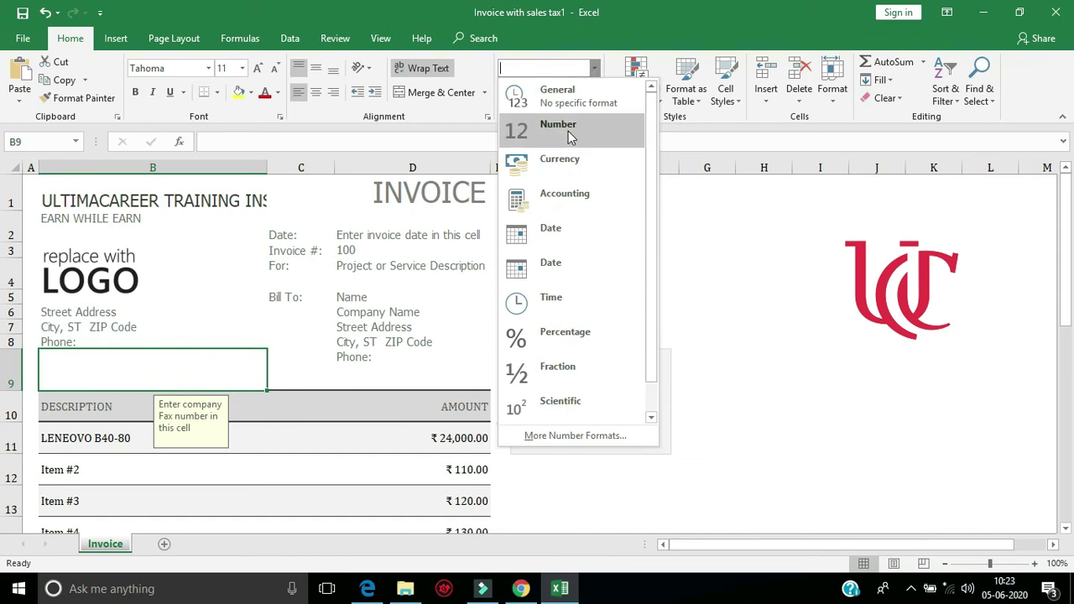
pyautogui.click(569, 137)
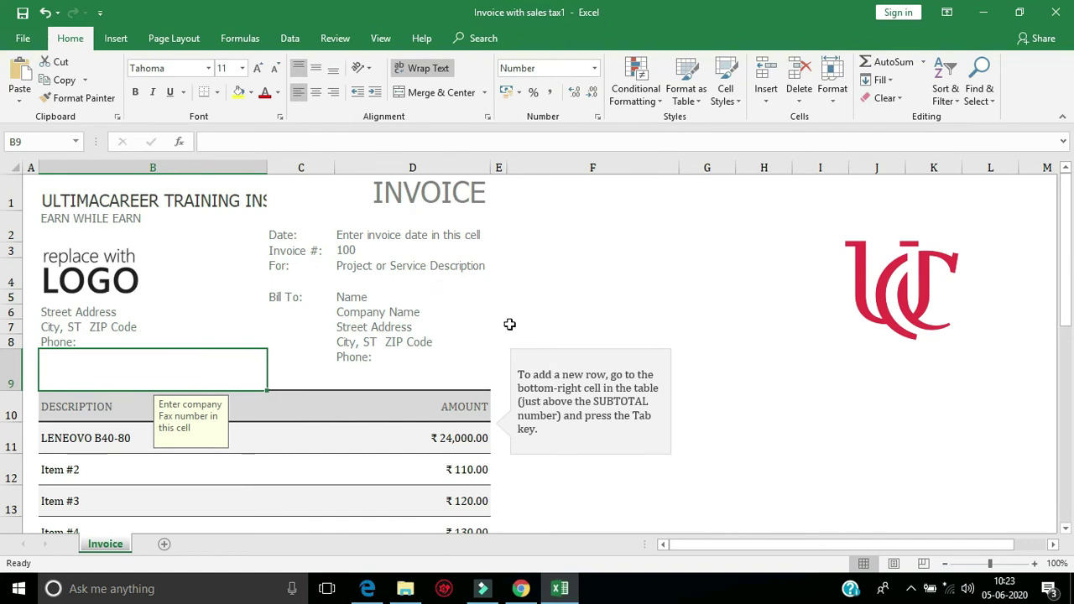
pyautogui.click(395, 376)
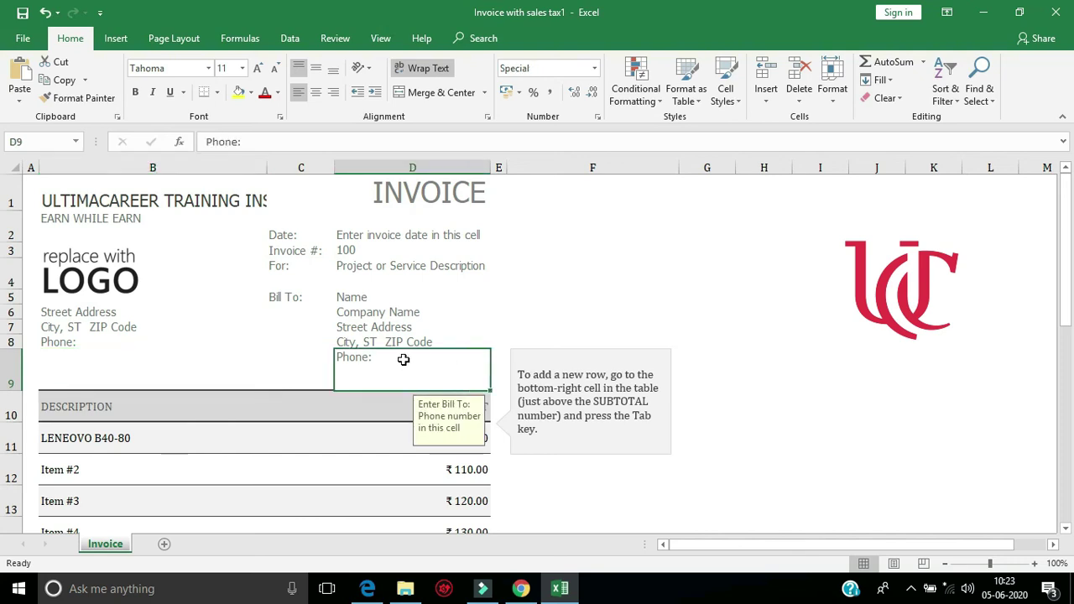
# - Clear the 'Phone:' label from bill-to cell D9 and give it Date format
pyautogui.doubleClick(401, 360)
pyautogui.doubleClick(352, 357)
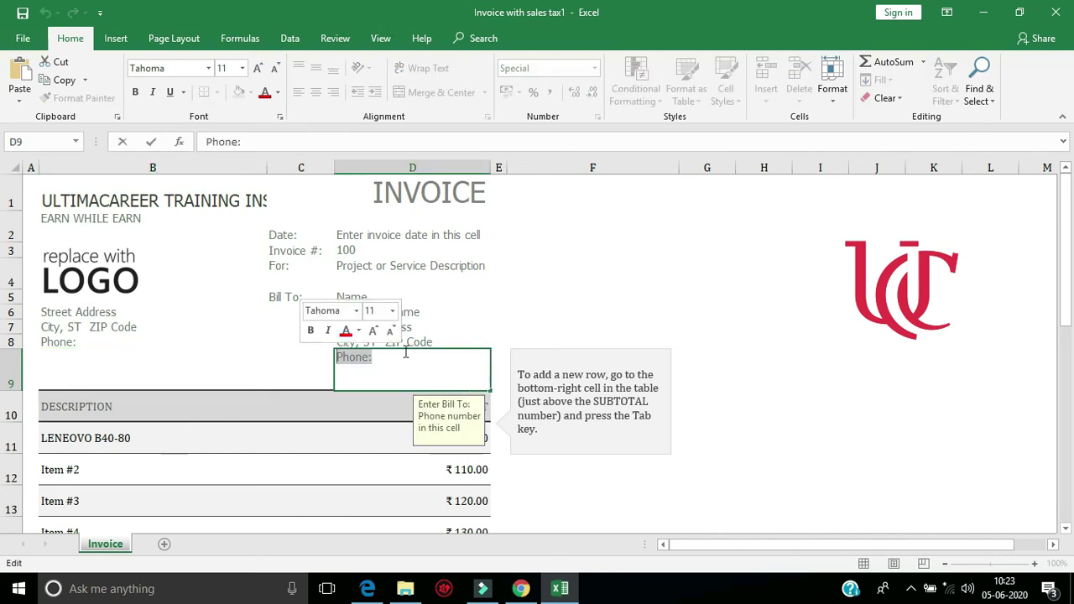
pyautogui.press('Delete')
pyautogui.click(490, 370)
pyautogui.click(425, 372)
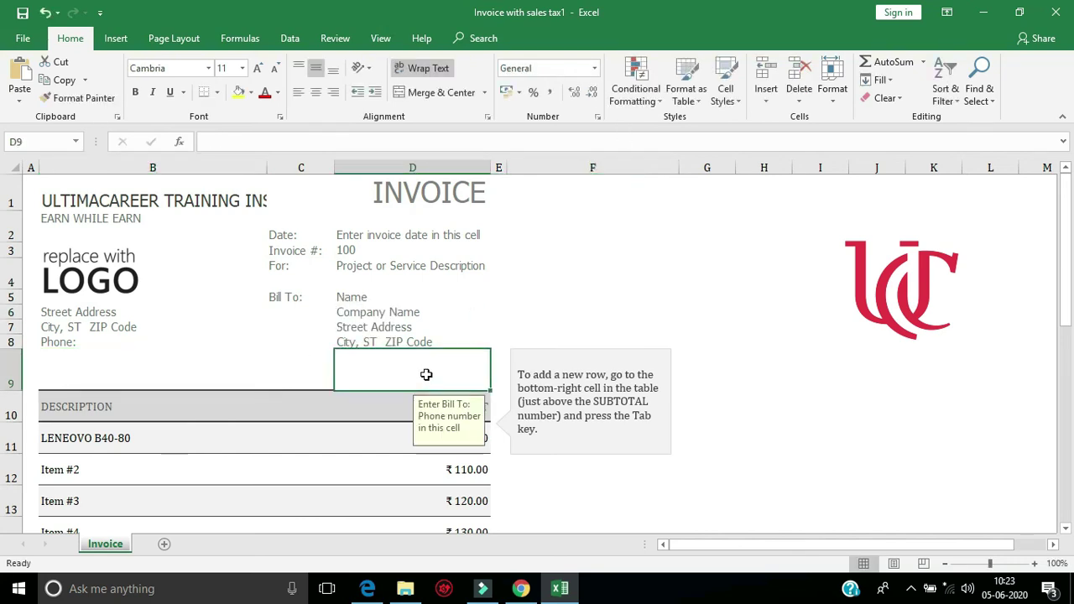
pyautogui.click(596, 69)
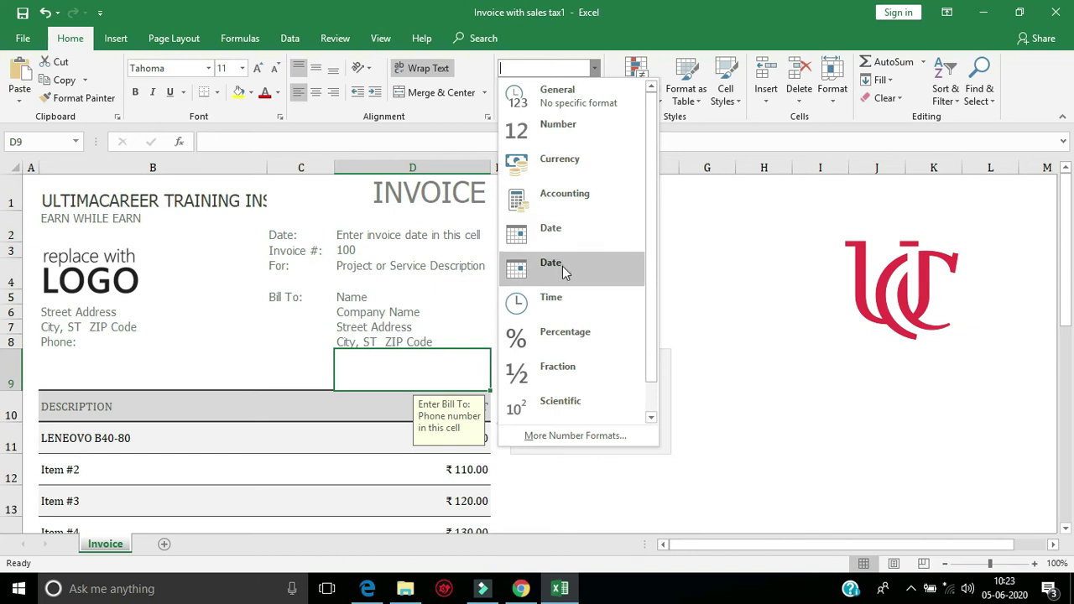
pyautogui.click(564, 270)
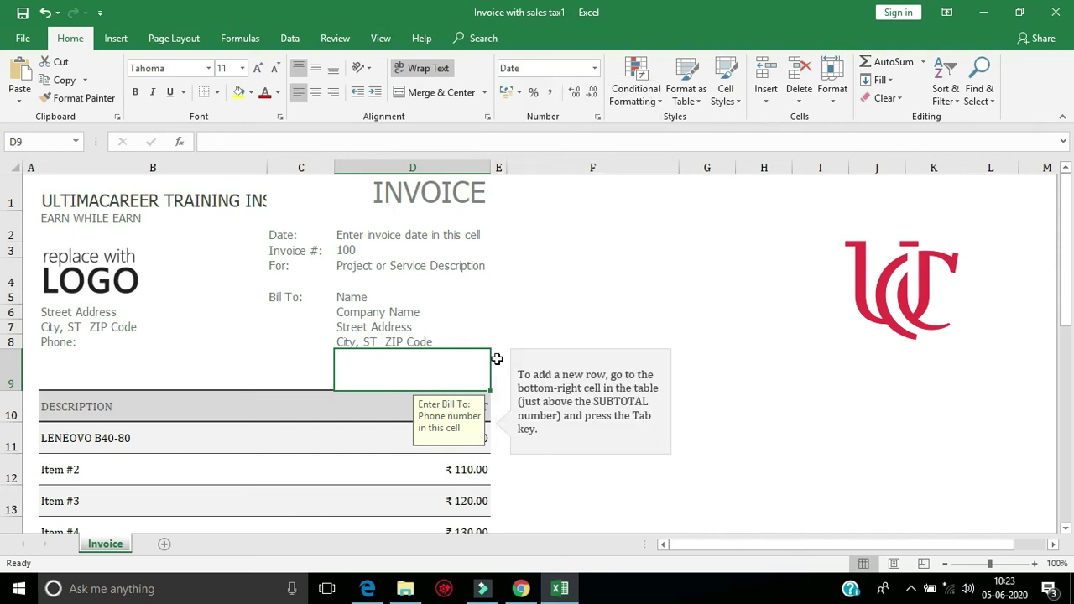
# - Enter the date 05-06-2020 in D9, displayed as 6-5
pyautogui.doubleClick(448, 366)
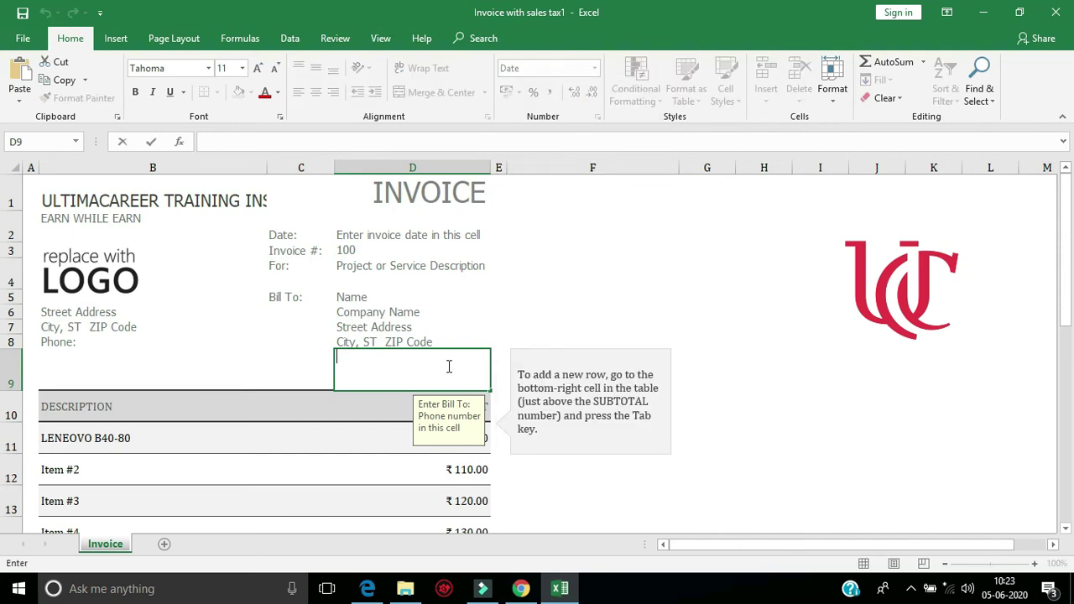
pyautogui.write('5')
pyautogui.press('Return')
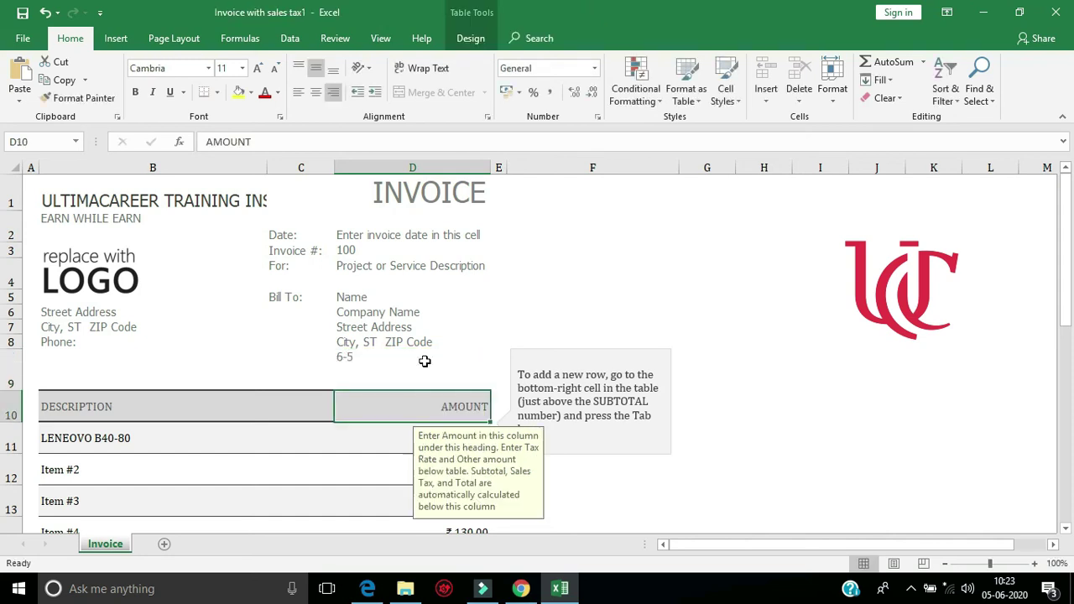
pyautogui.click(378, 363)
pyautogui.doubleClick(379, 364)
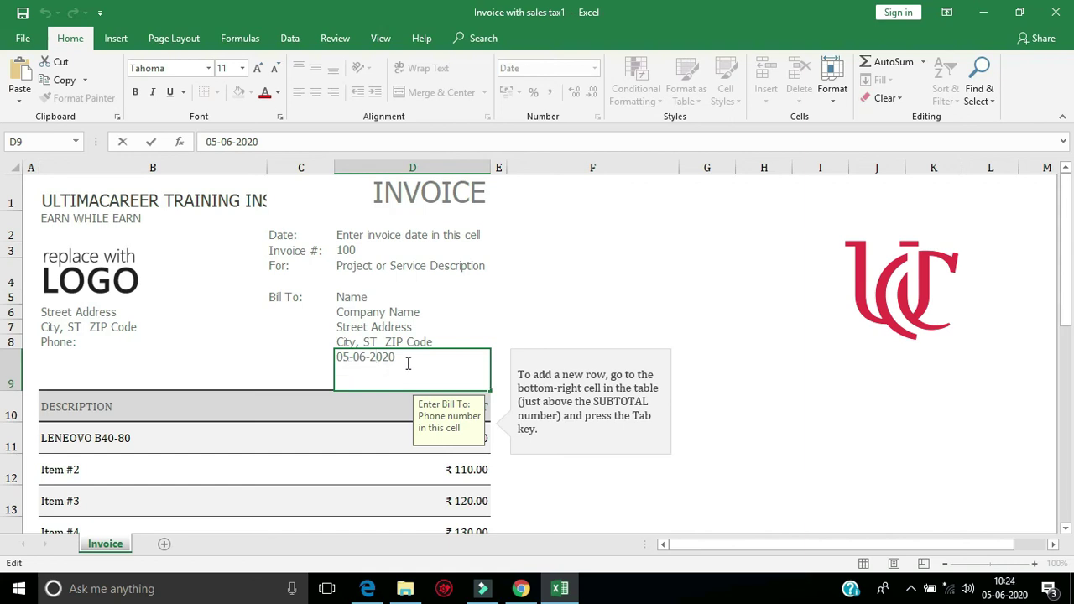
pyautogui.click(575, 337)
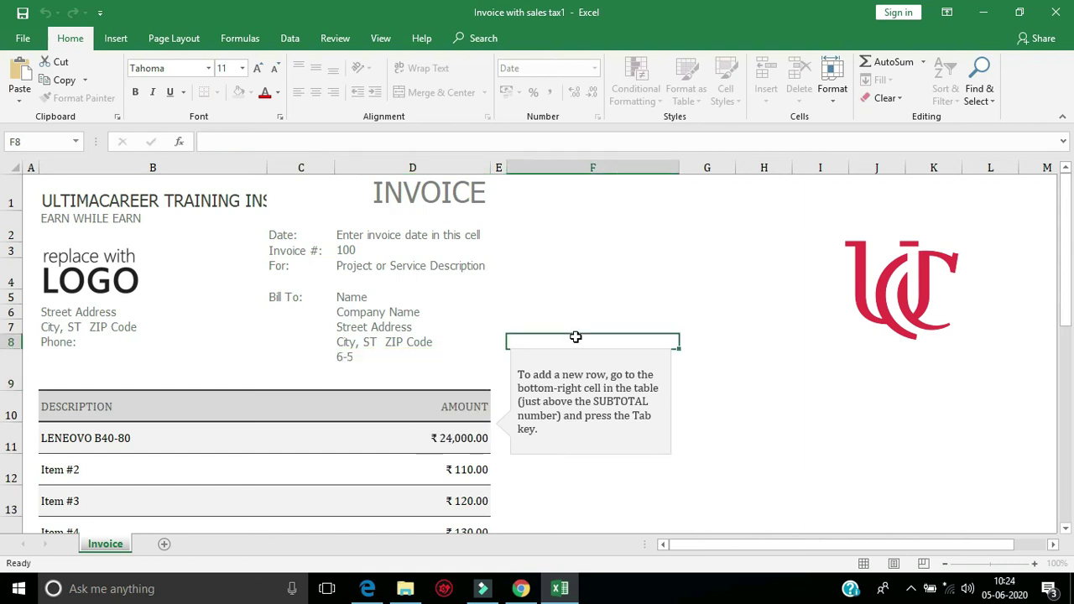
pyautogui.click(396, 363)
pyautogui.doubleClick(396, 364)
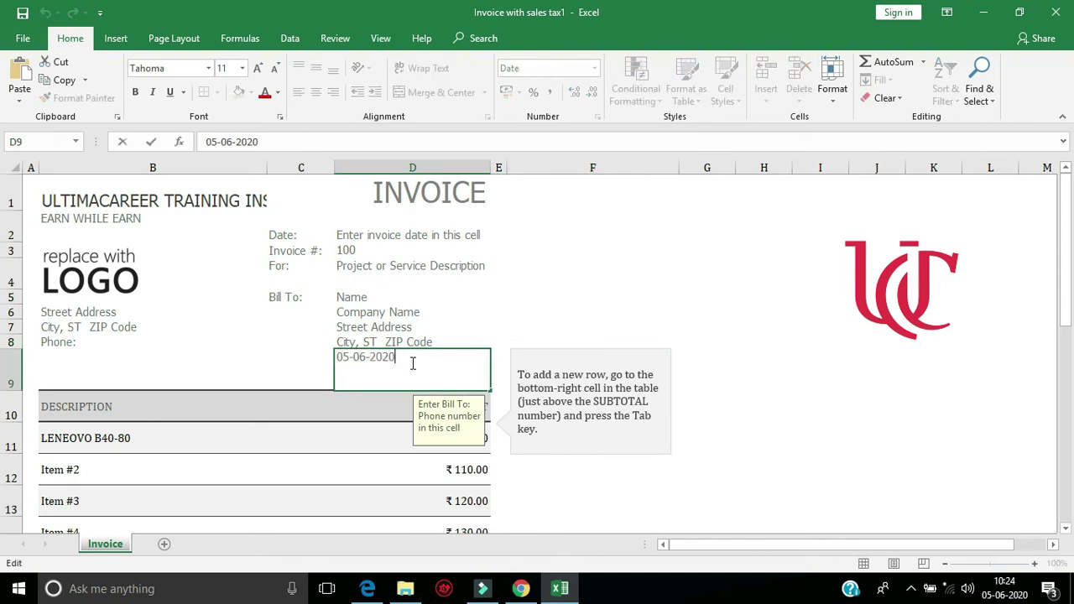
pyautogui.click(554, 357)
pyautogui.click(408, 364)
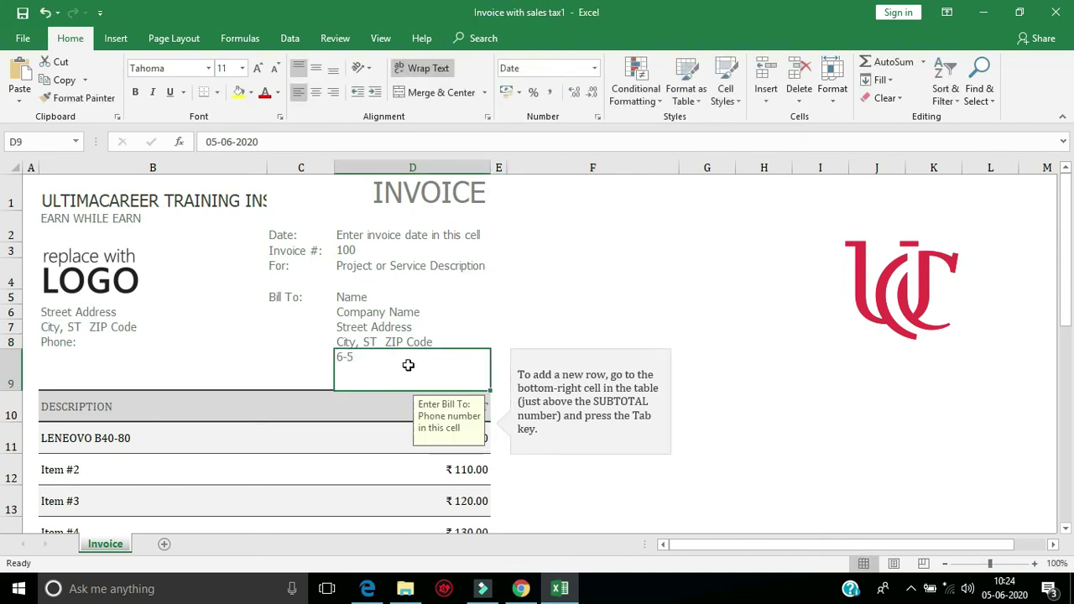
pyautogui.click(594, 68)
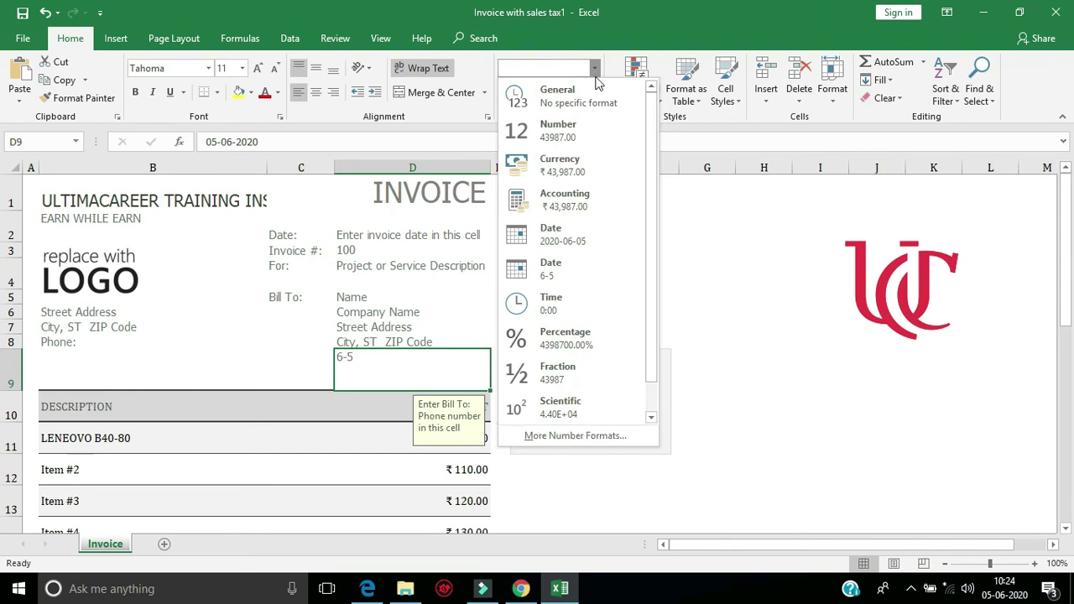
pyautogui.click(571, 265)
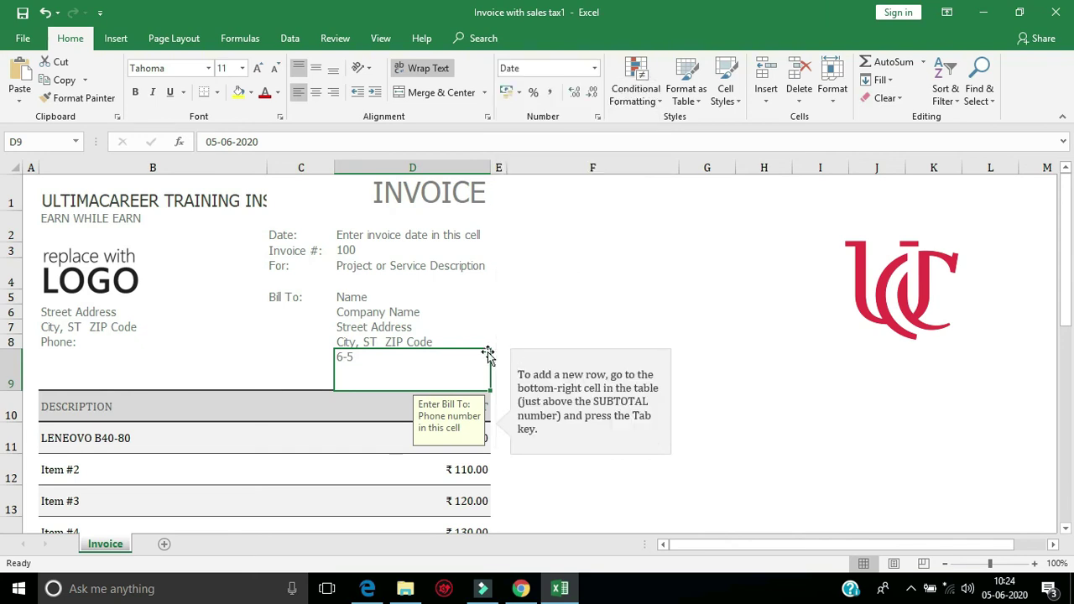
pyautogui.click(516, 362)
pyautogui.click(401, 373)
pyautogui.scroll(-1, 369, 285)
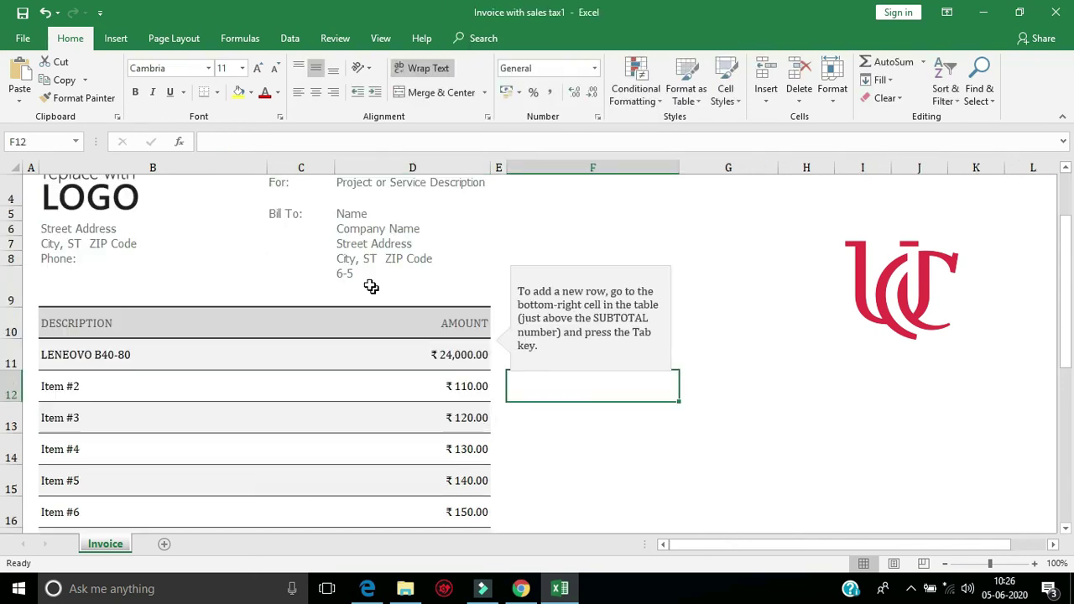
pyautogui.click(356, 275)
pyautogui.doubleClick(353, 276)
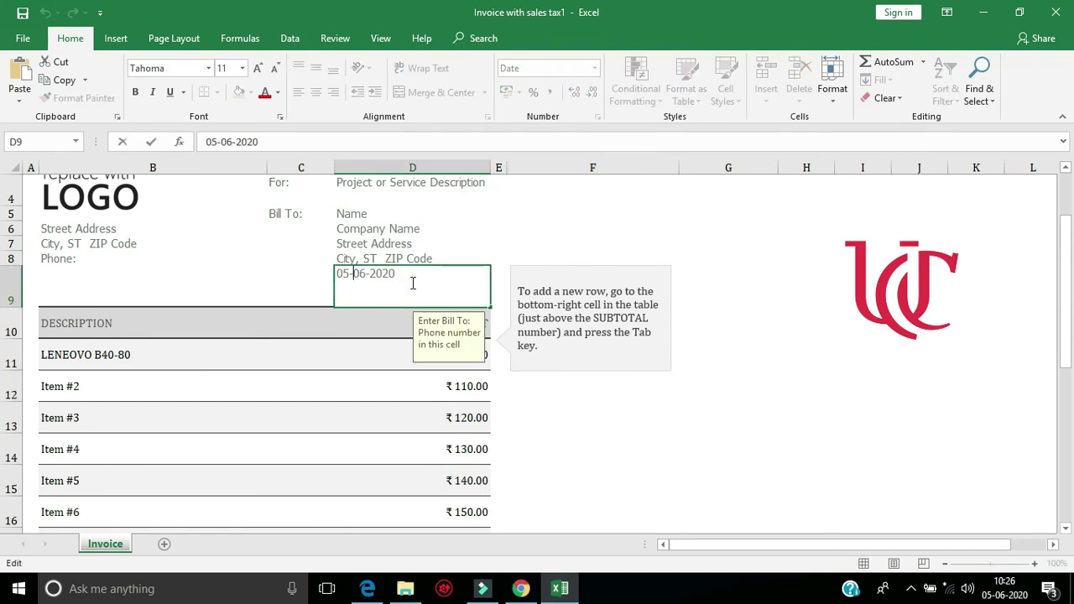
pyautogui.click(523, 280)
pyautogui.click(423, 284)
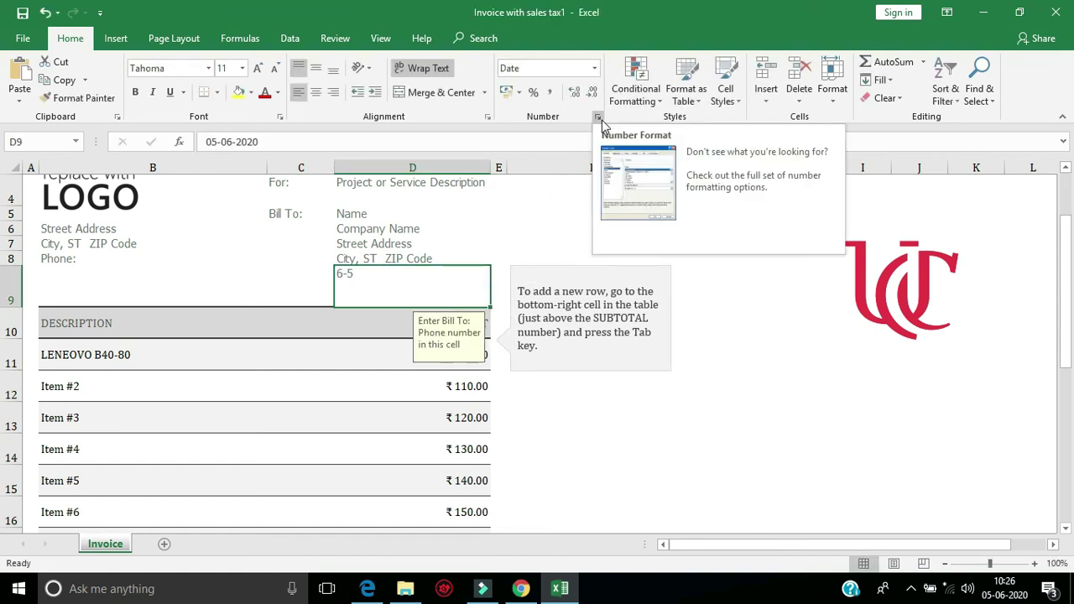
# - Give D9 the 'March 14, 2012' long date style so it reads June 5, 2020
pyautogui.click(598, 119)
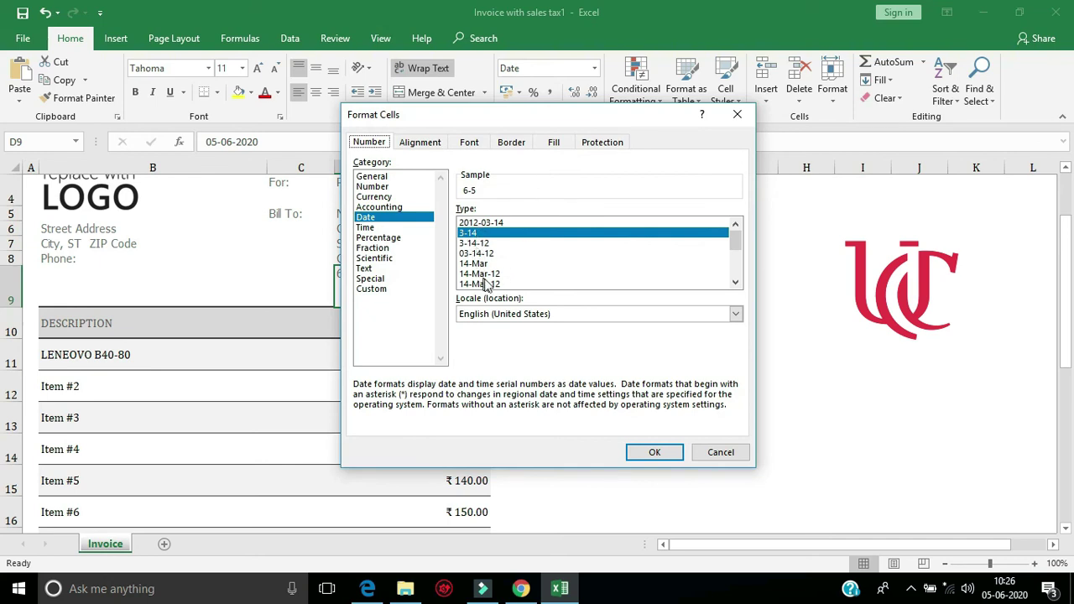
pyautogui.moveTo(742, 244); pyautogui.dragTo(739, 268)
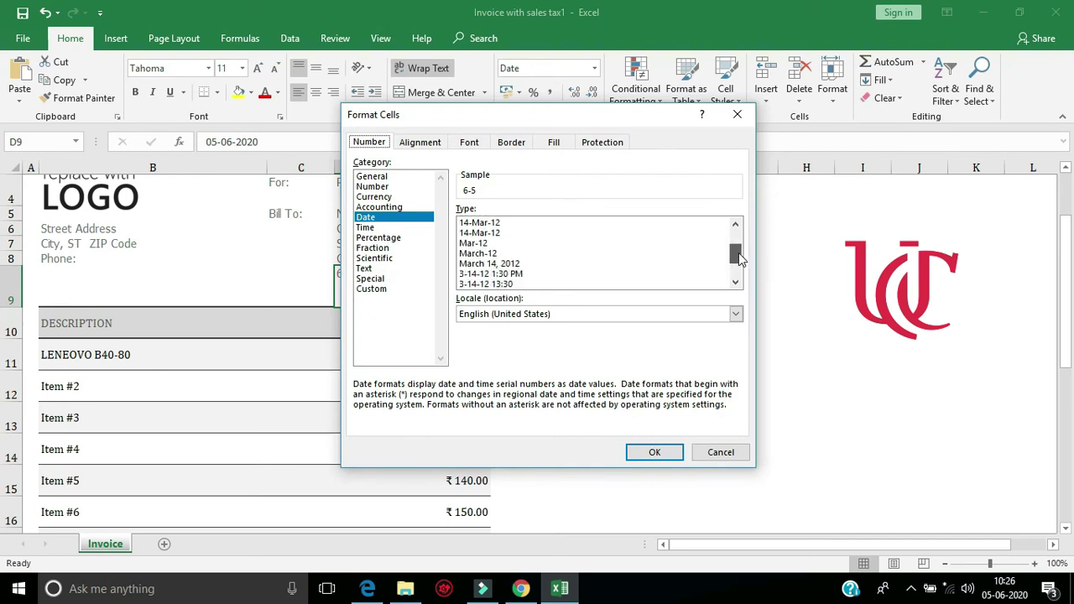
pyautogui.click(504, 224)
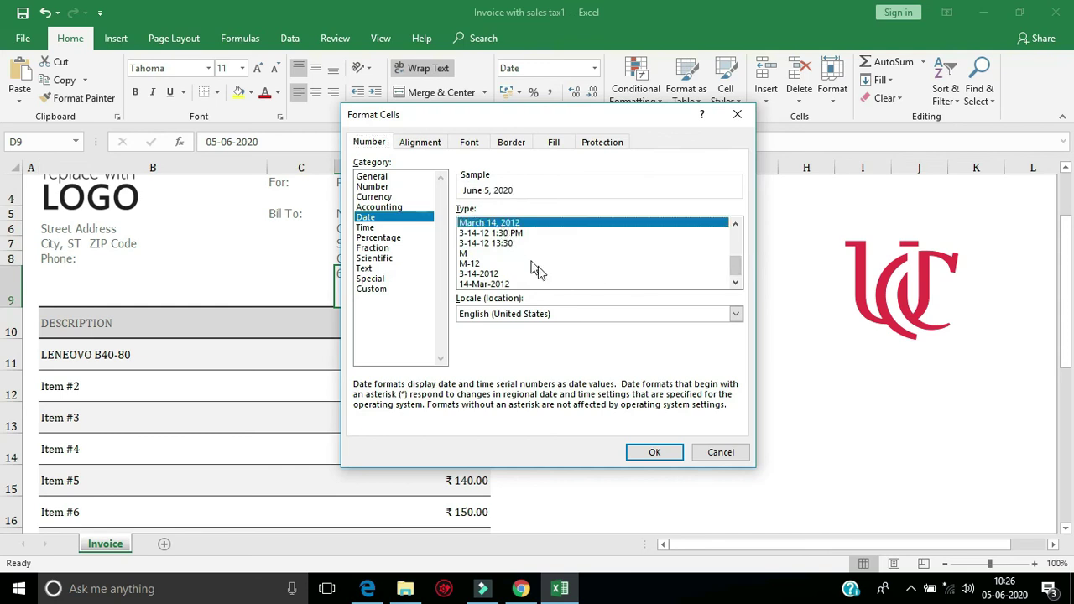
pyautogui.click(655, 454)
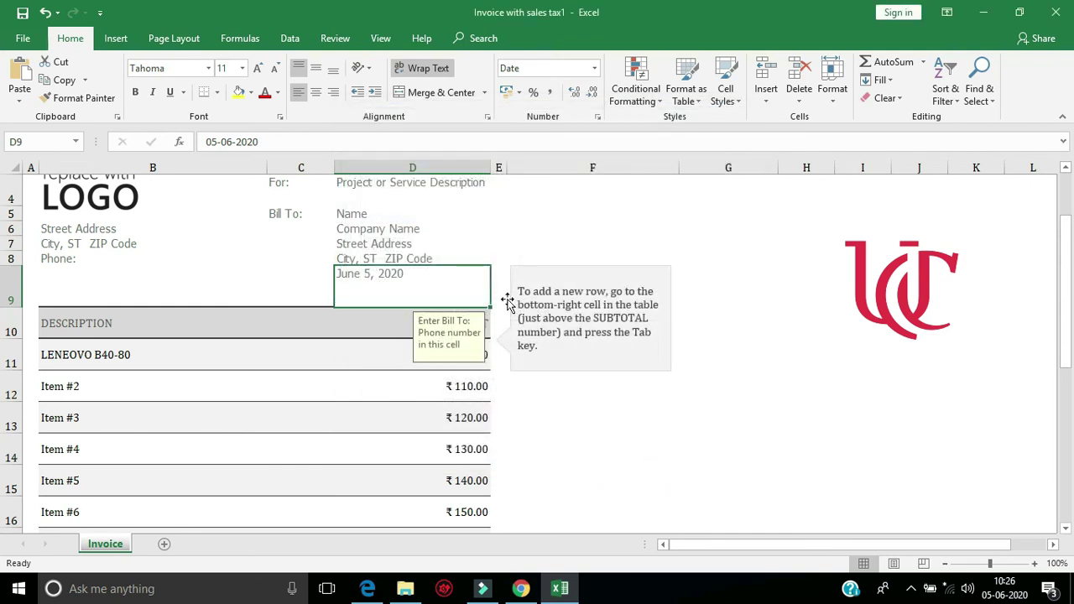
pyautogui.click(731, 339)
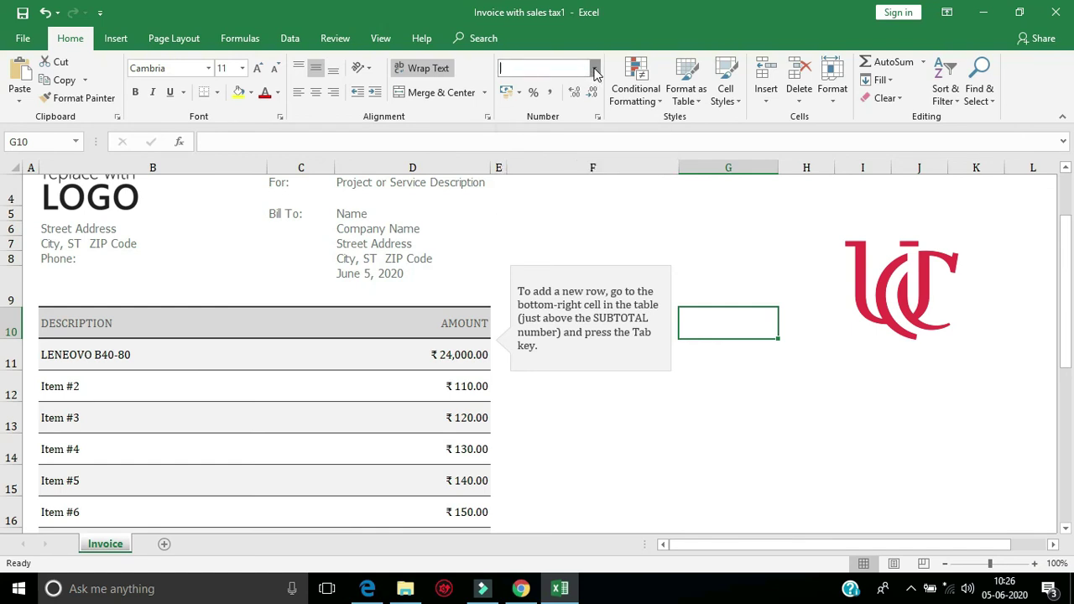
pyautogui.click(594, 70)
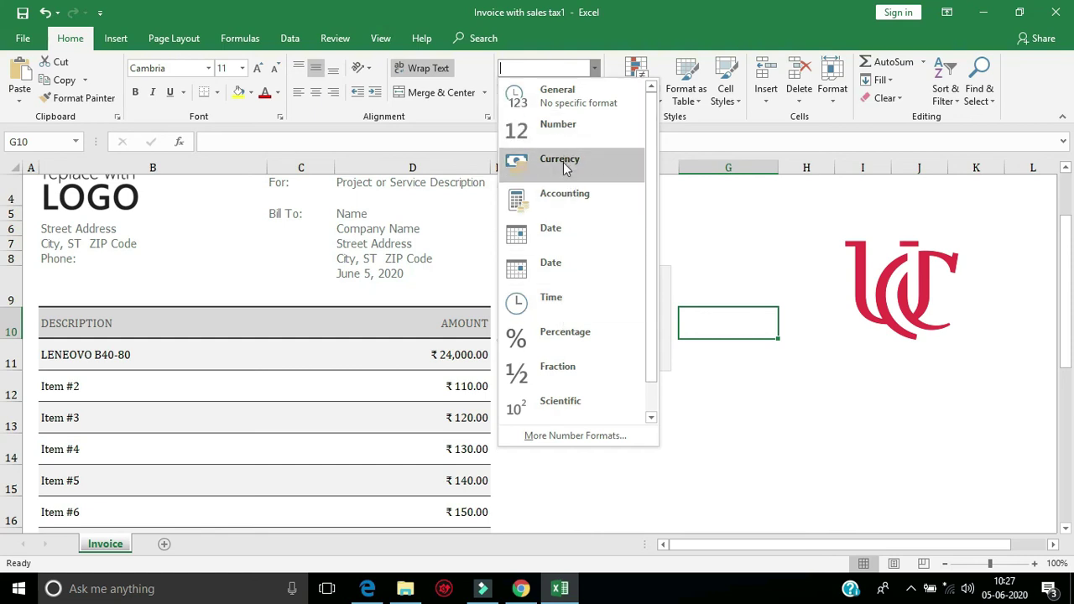
pyautogui.click(774, 424)
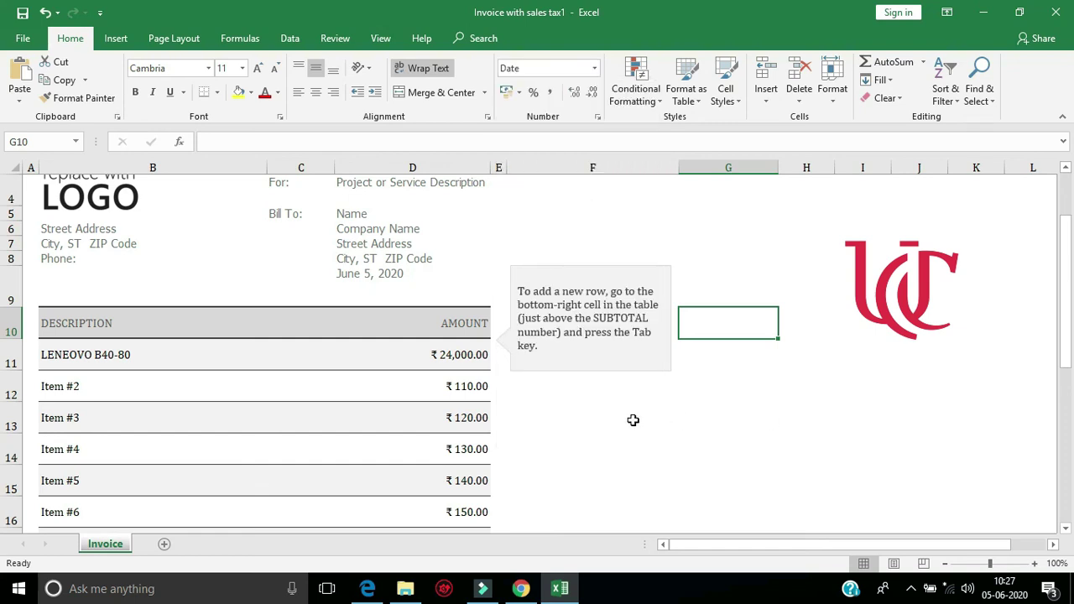
pyautogui.scroll(1, 224, 290)
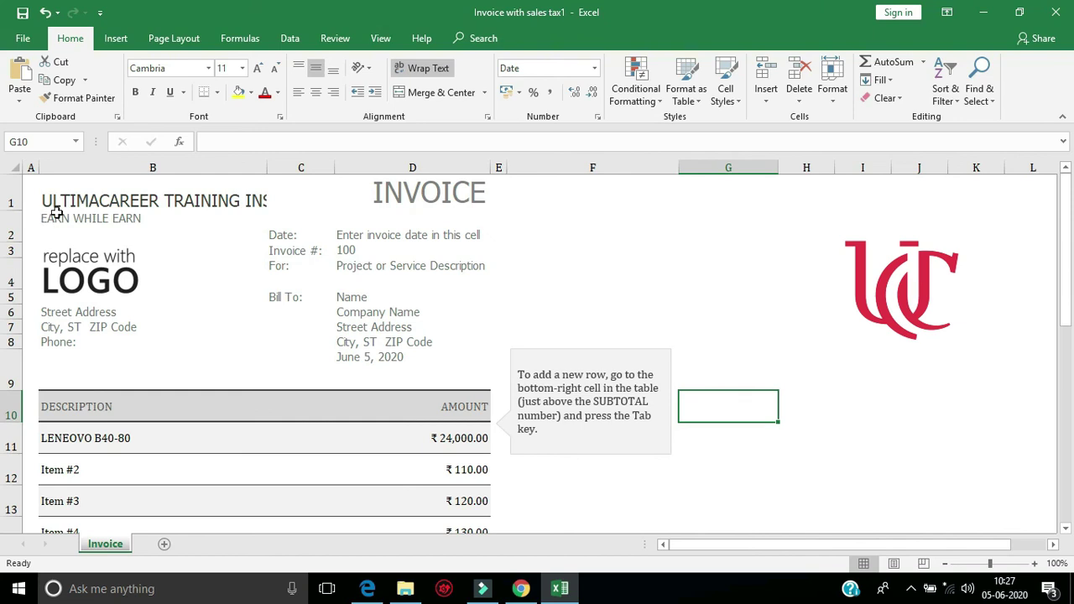
pyautogui.scroll(-3, 528, 395)
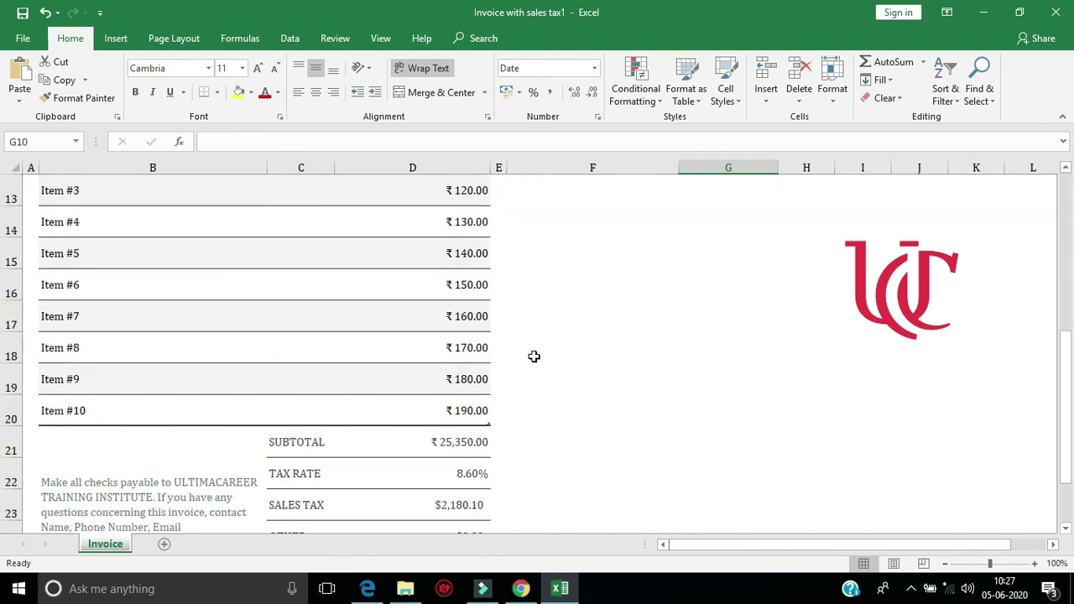
pyautogui.scroll(-5, 526, 366)
pyautogui.scroll(3, 488, 351)
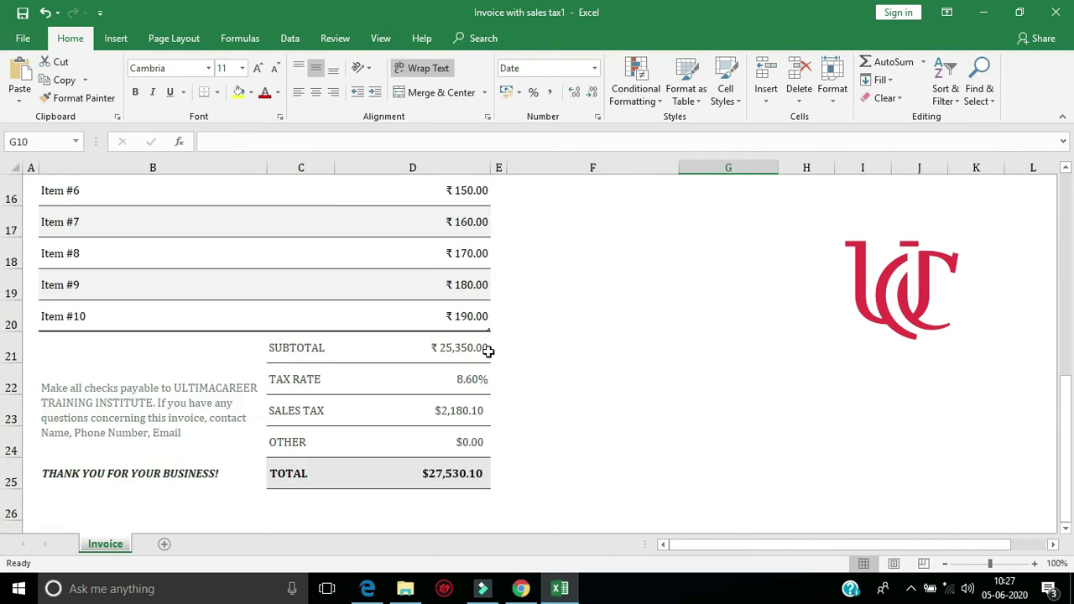
# - Remove the decimal places from amount D11 so it shows ₹24,000
pyautogui.scroll(4, 488, 351)
pyautogui.click(475, 358)
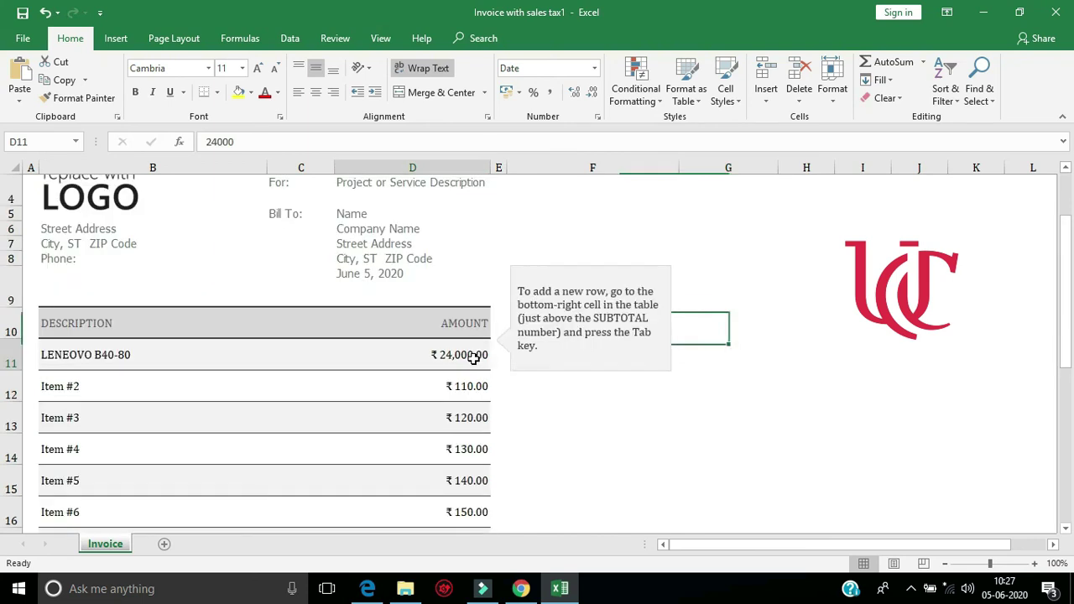
pyautogui.click(575, 94)
pyautogui.click(576, 94)
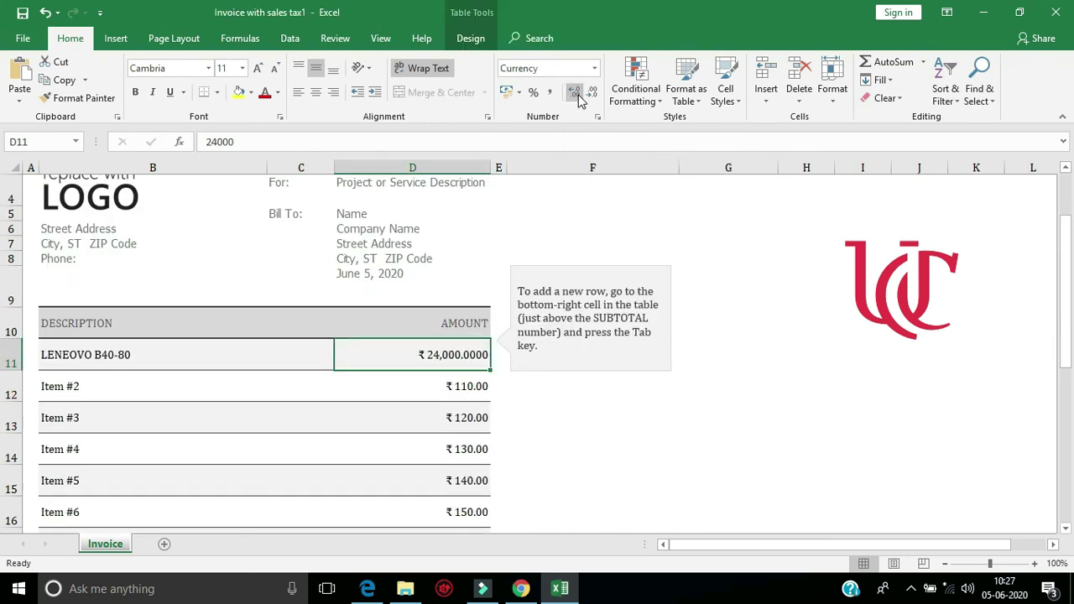
pyautogui.click(593, 93)
pyautogui.click(594, 93)
pyautogui.click(595, 93)
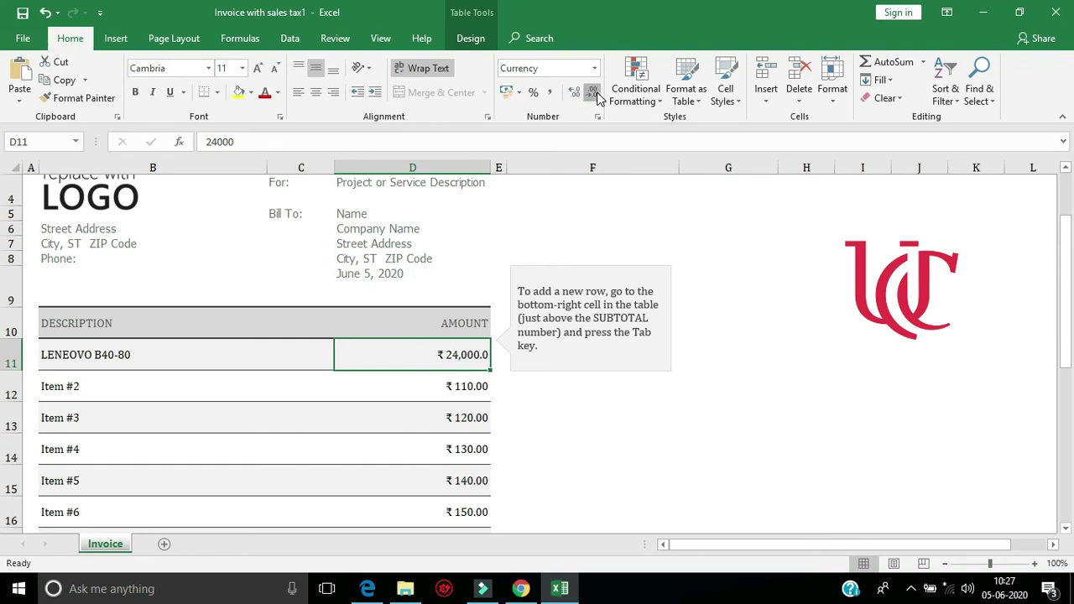
pyautogui.click(596, 93)
pyautogui.click(575, 94)
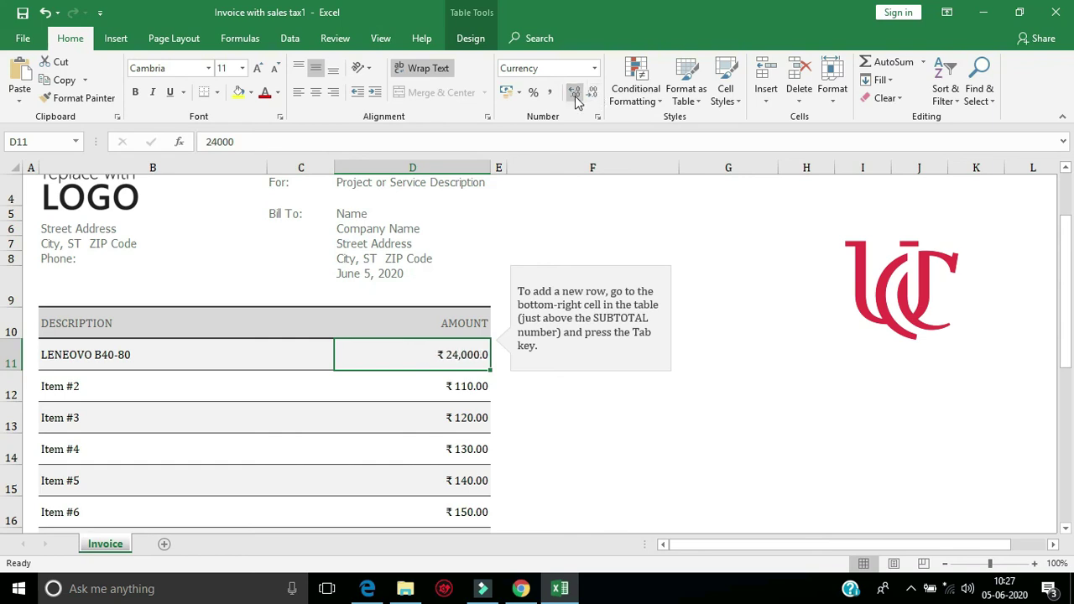
pyautogui.click(575, 94)
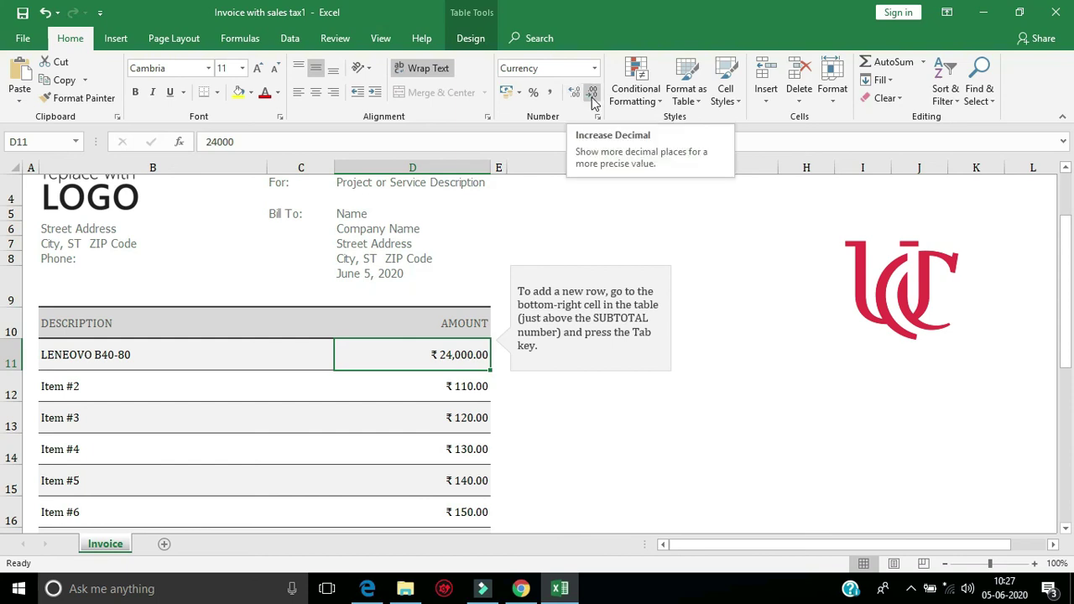
pyautogui.click(592, 94)
pyautogui.click(591, 94)
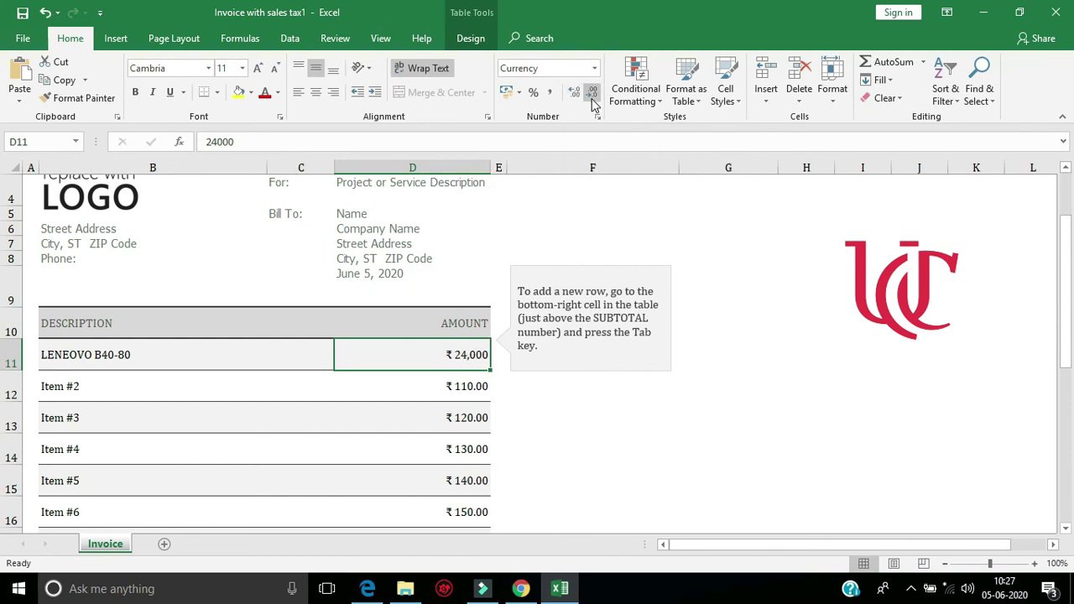